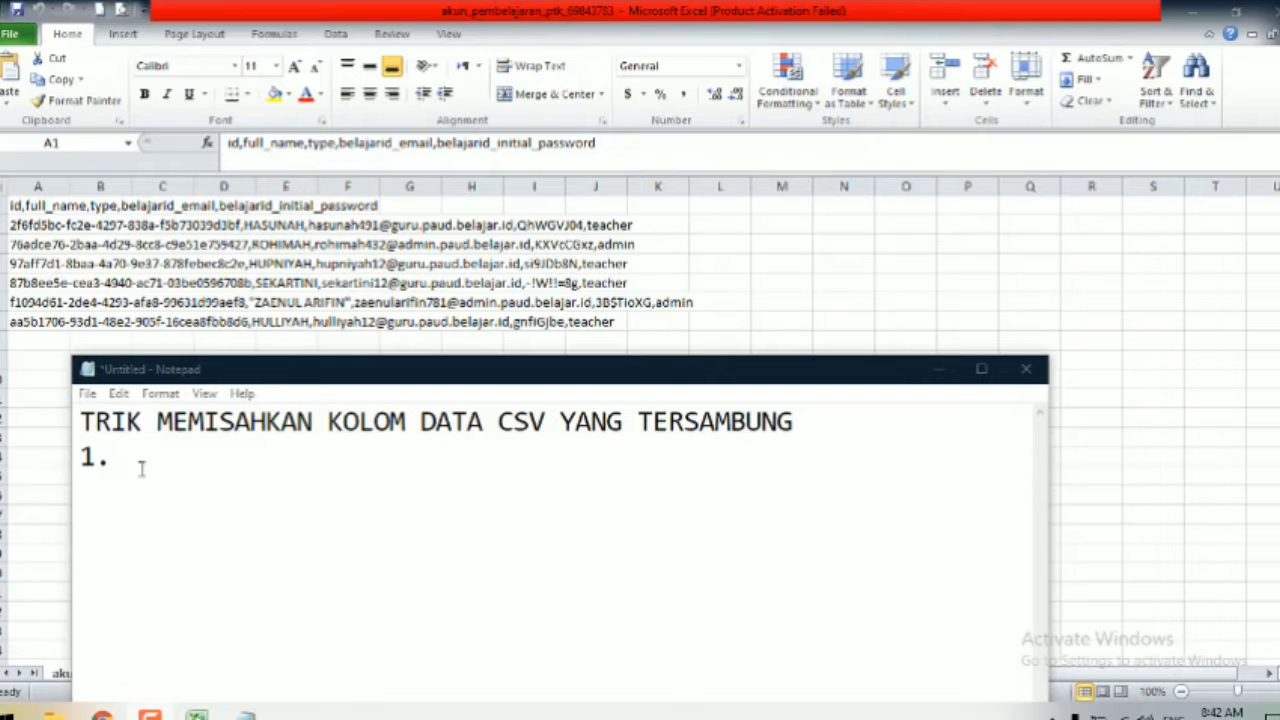
Write "BUKA FILE EXCEL CSV" as item 1 of the Notepad instructions
{"action": "left_click", "coordinate": [141, 466]}
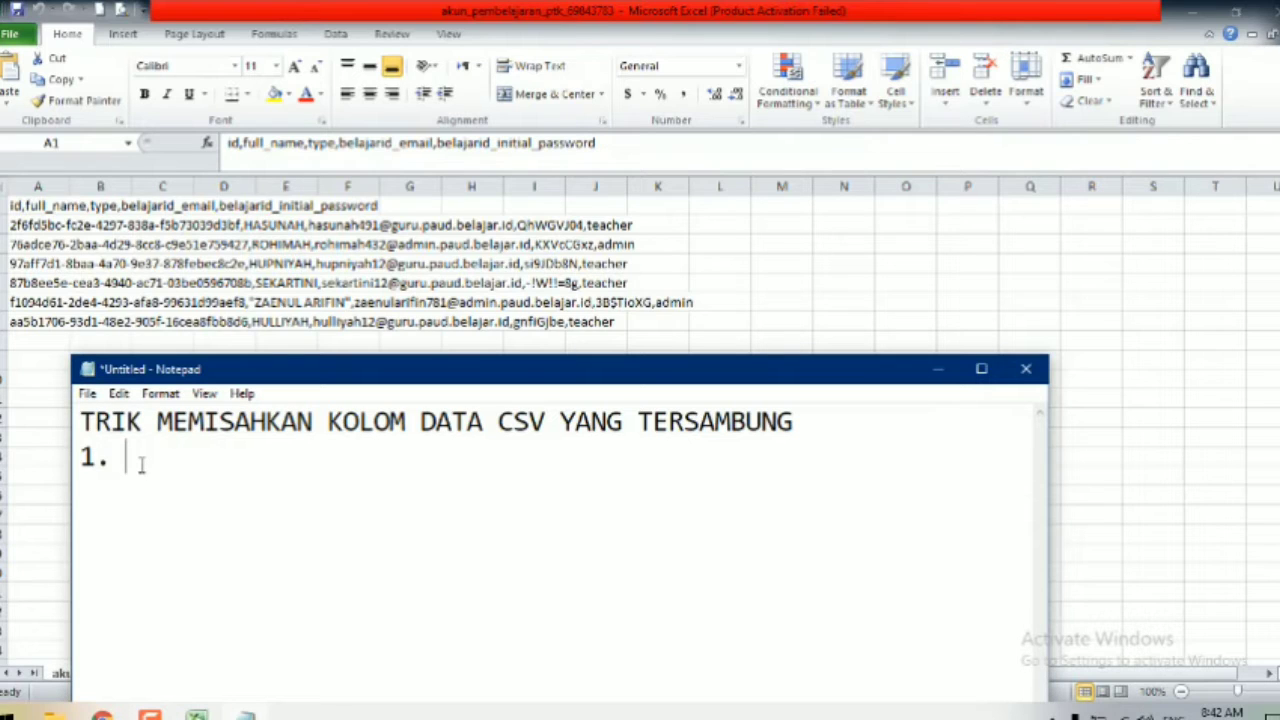
{"action": "type", "text": "BUKA "}
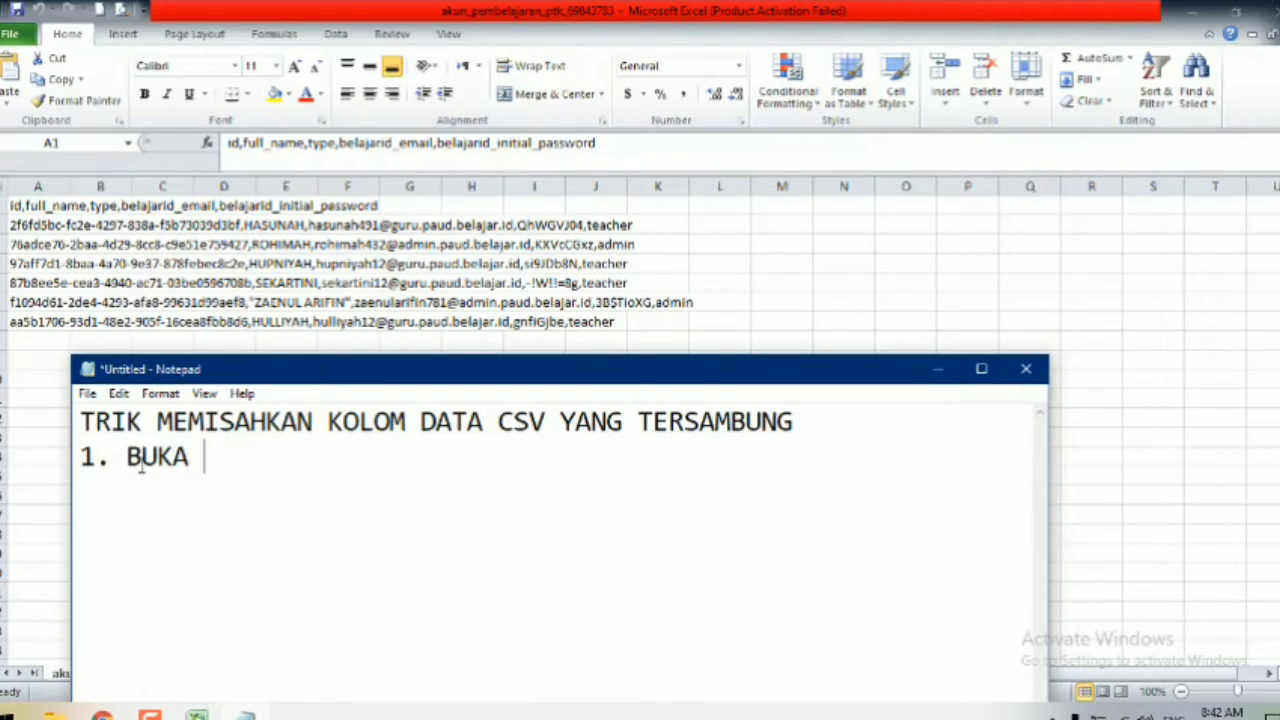
{"action": "type", "text": "FIL"}
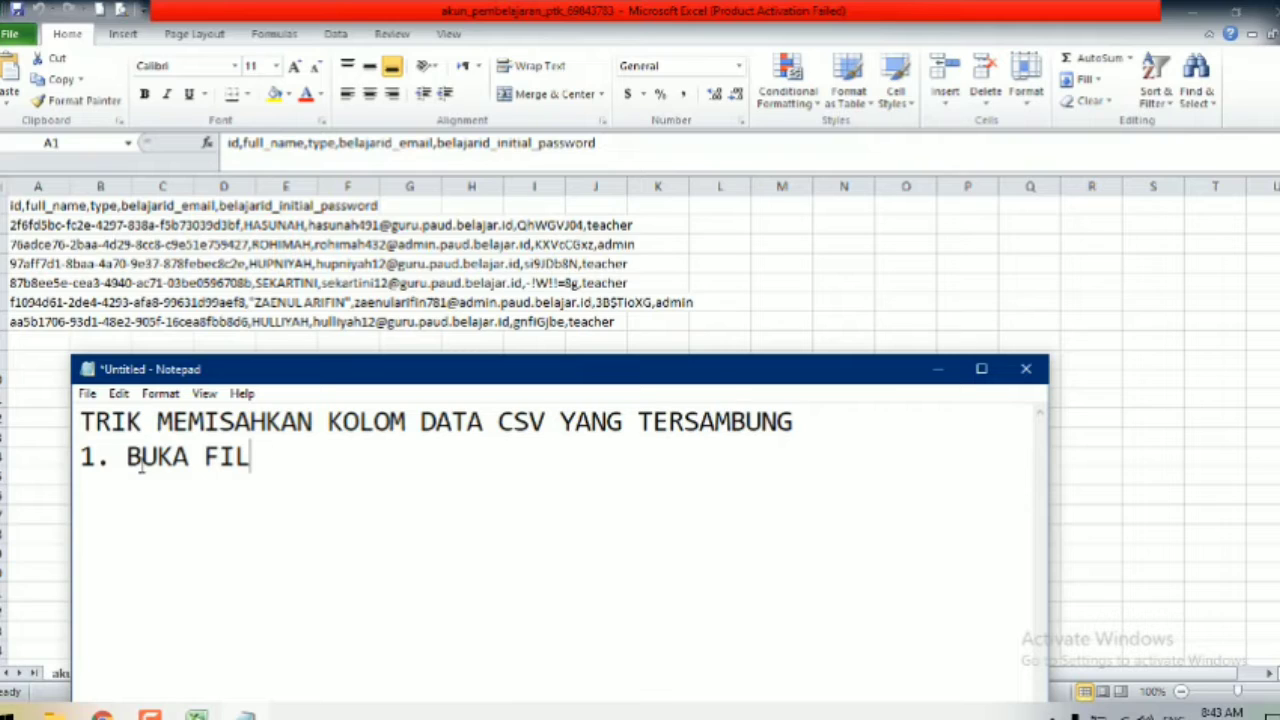
{"action": "type", "text": "E EX"}
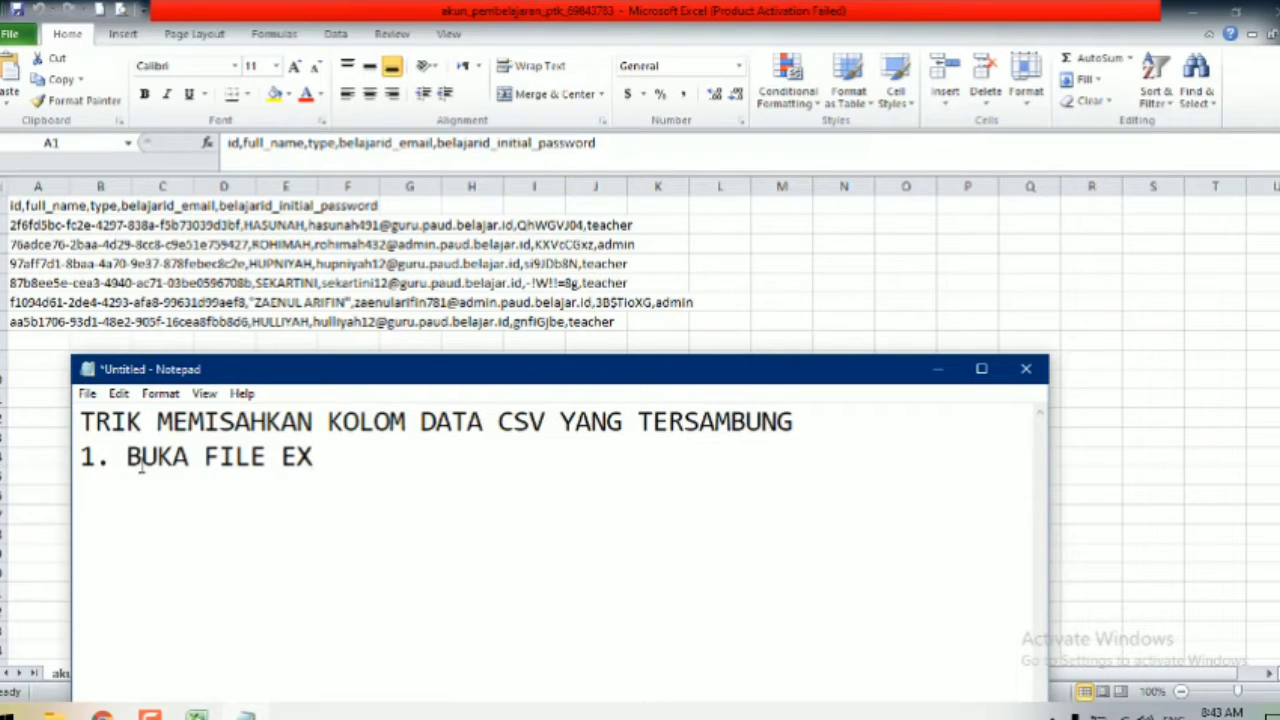
{"action": "type", "text": "S"}
{"action": "key", "text": "BackSpace"}
{"action": "type", "text": "CEL CSV"}
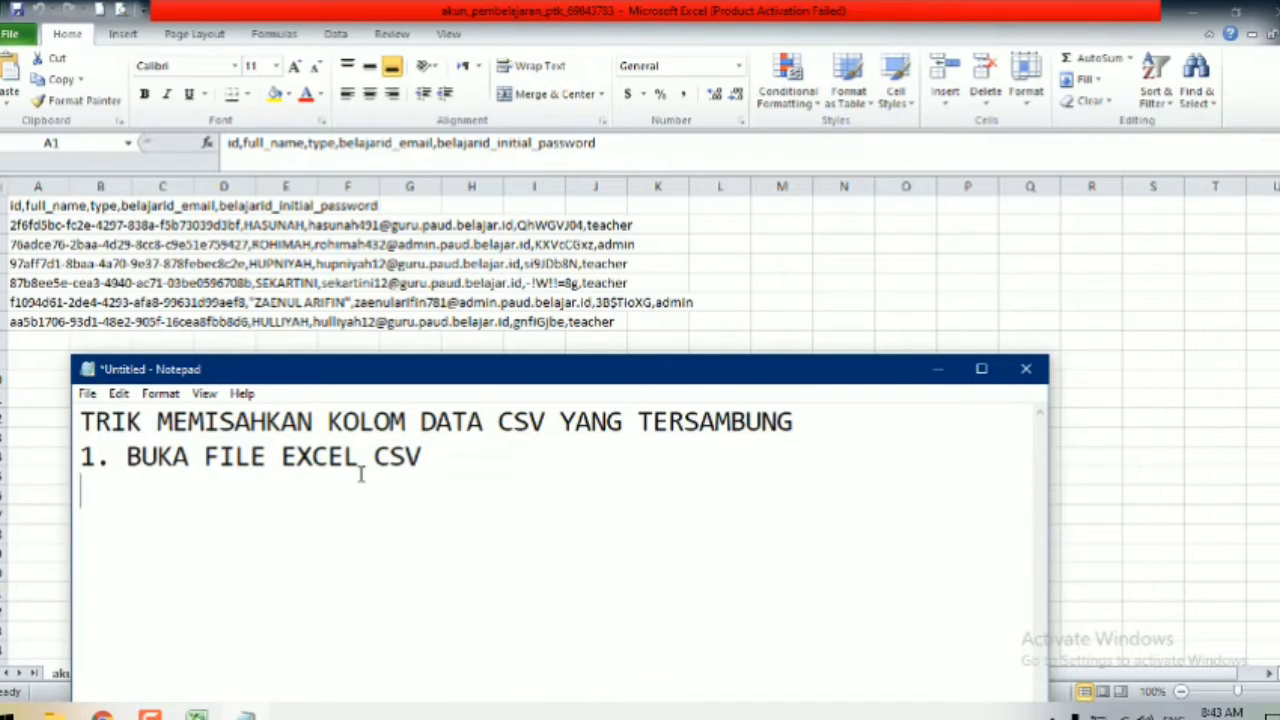
Add item 2 to the notes: "2. BLOK SEMUA DATA YANG MAU DIPISAHKAN"
{"action": "type", "text": "2. BLO"}
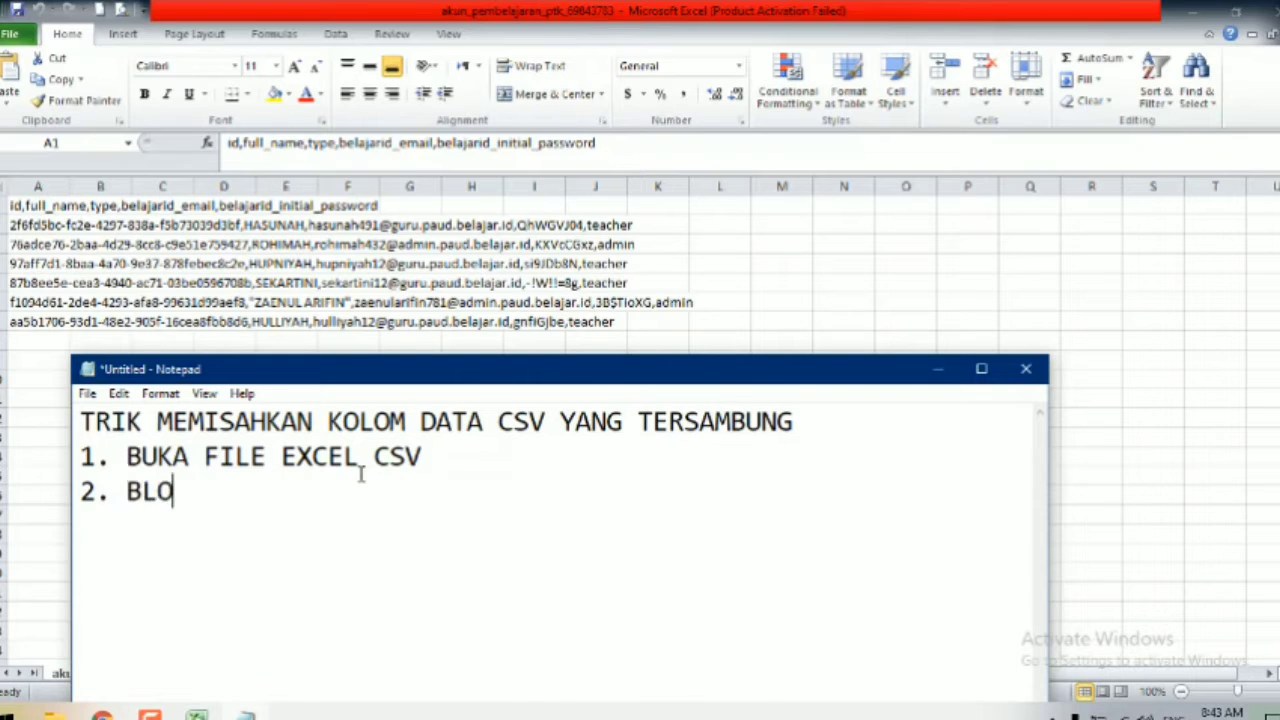
{"action": "type", "text": "K SEMUA D"}
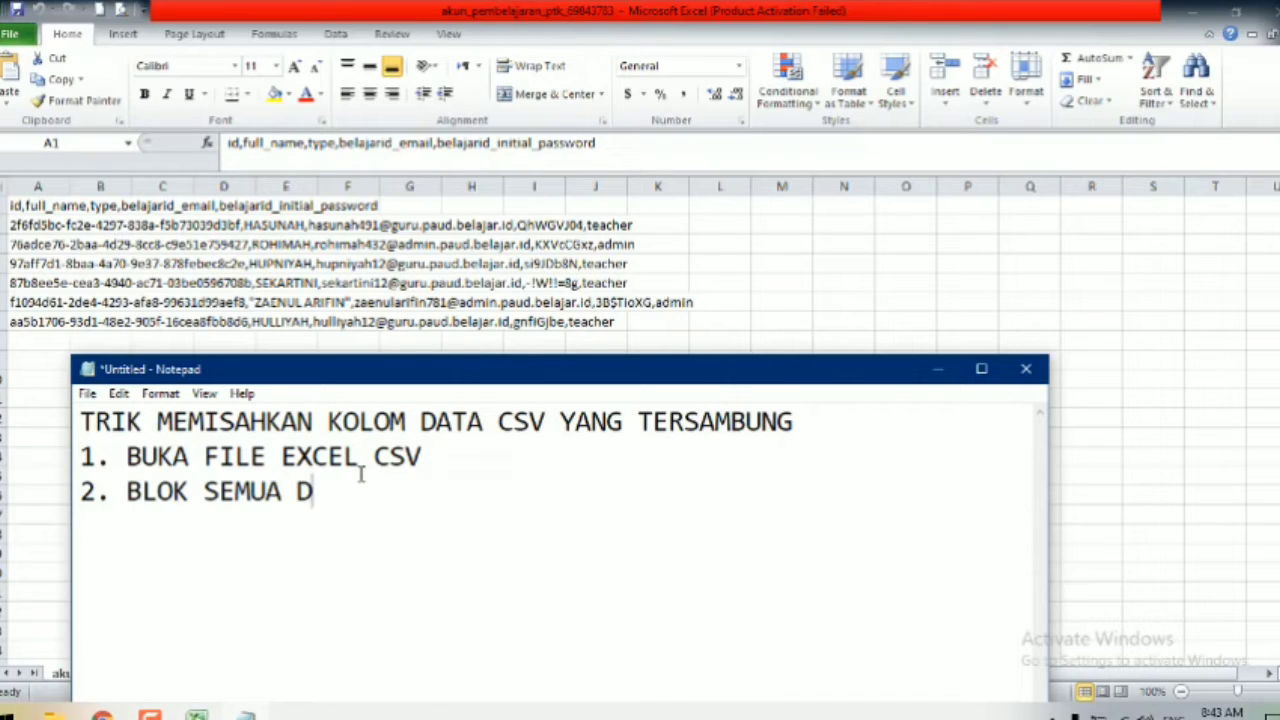
{"action": "type", "text": "ATA YANG"}
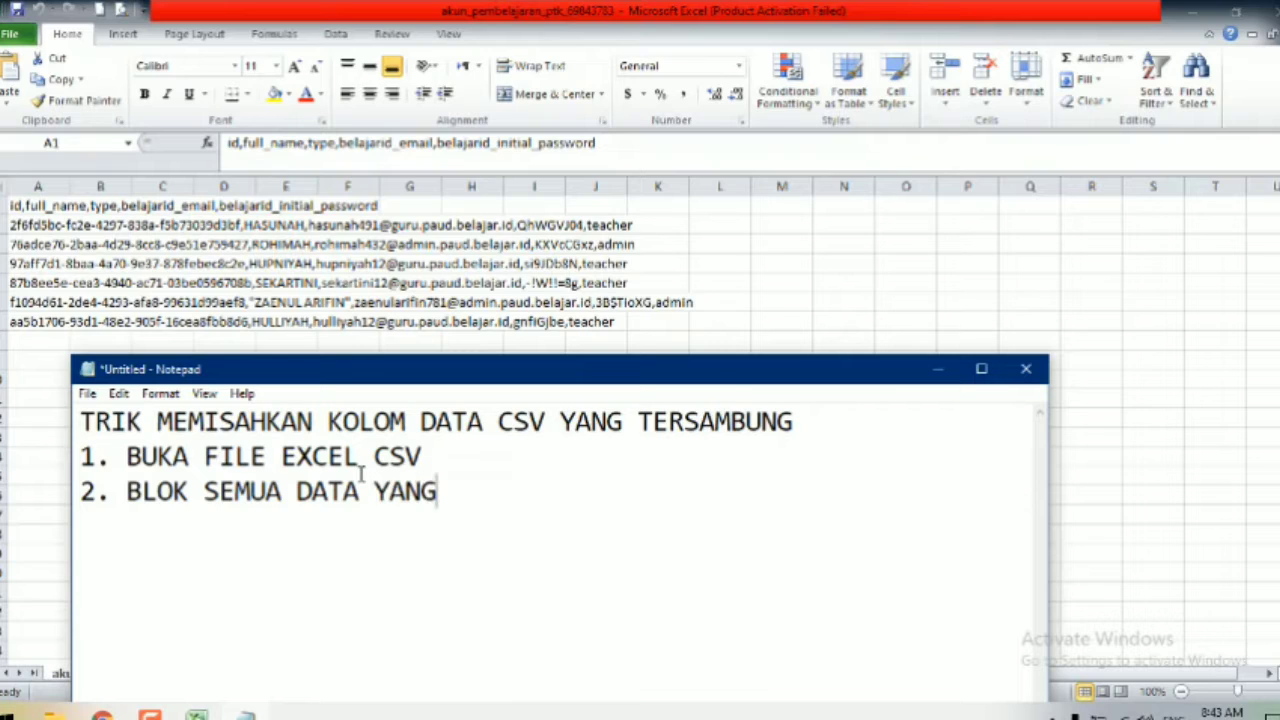
{"action": "type", "text": " MAU D"}
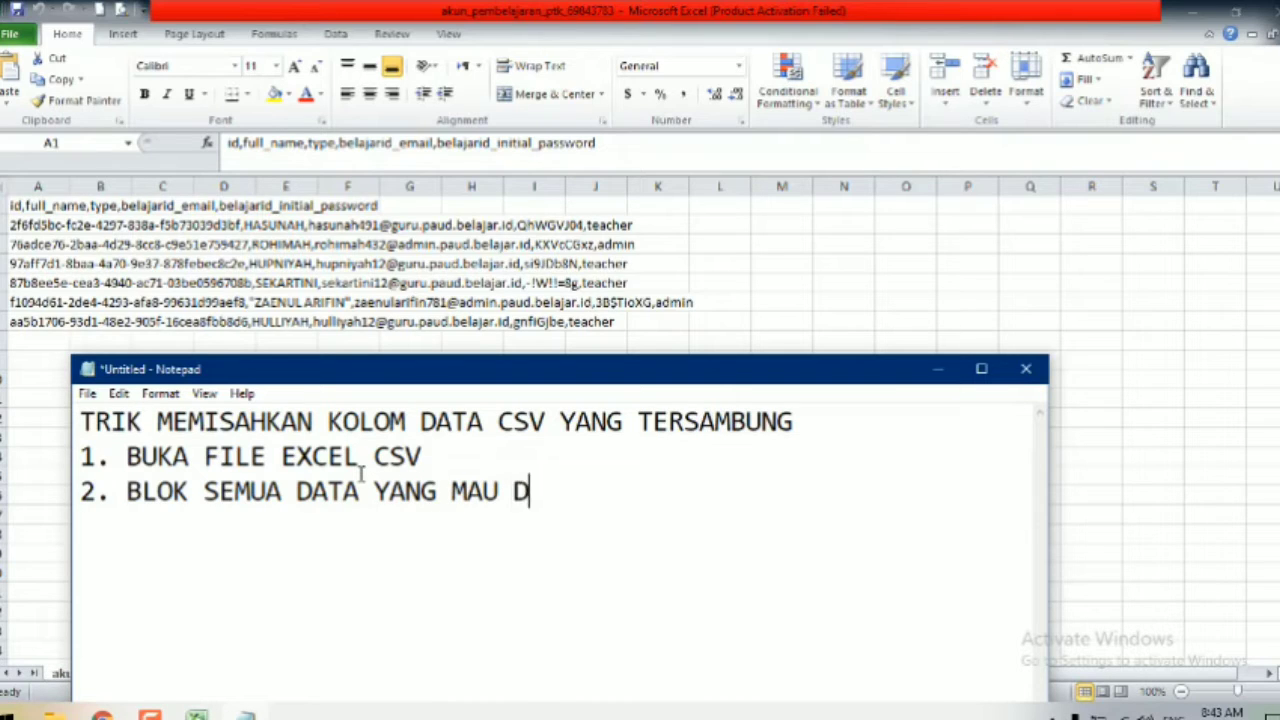
{"action": "type", "text": "IPISAHK"}
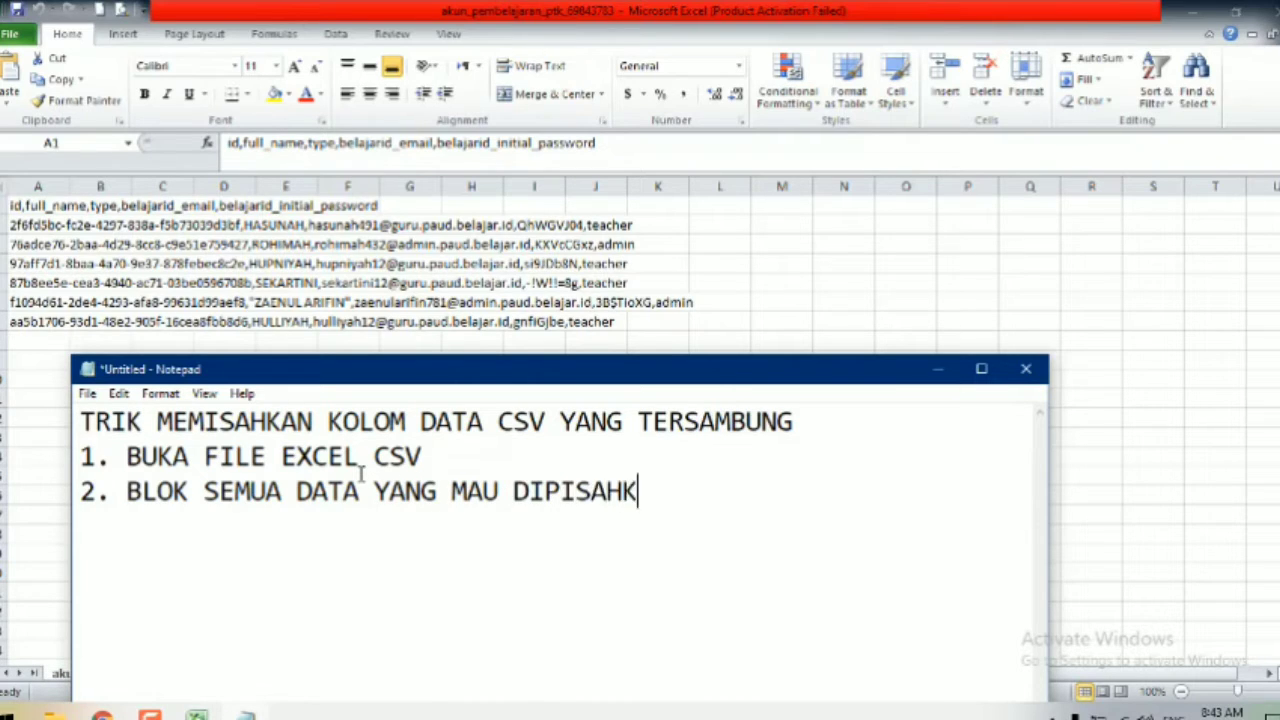
{"action": "type", "text": "AN"}
Switch to Excel and select all the joined data in column A, from A1 through A7
{"action": "left_click", "coordinate": [29, 238]}
{"action": "left_click_drag", "start_coordinate": [22, 205], "coordinate": [22, 316]}
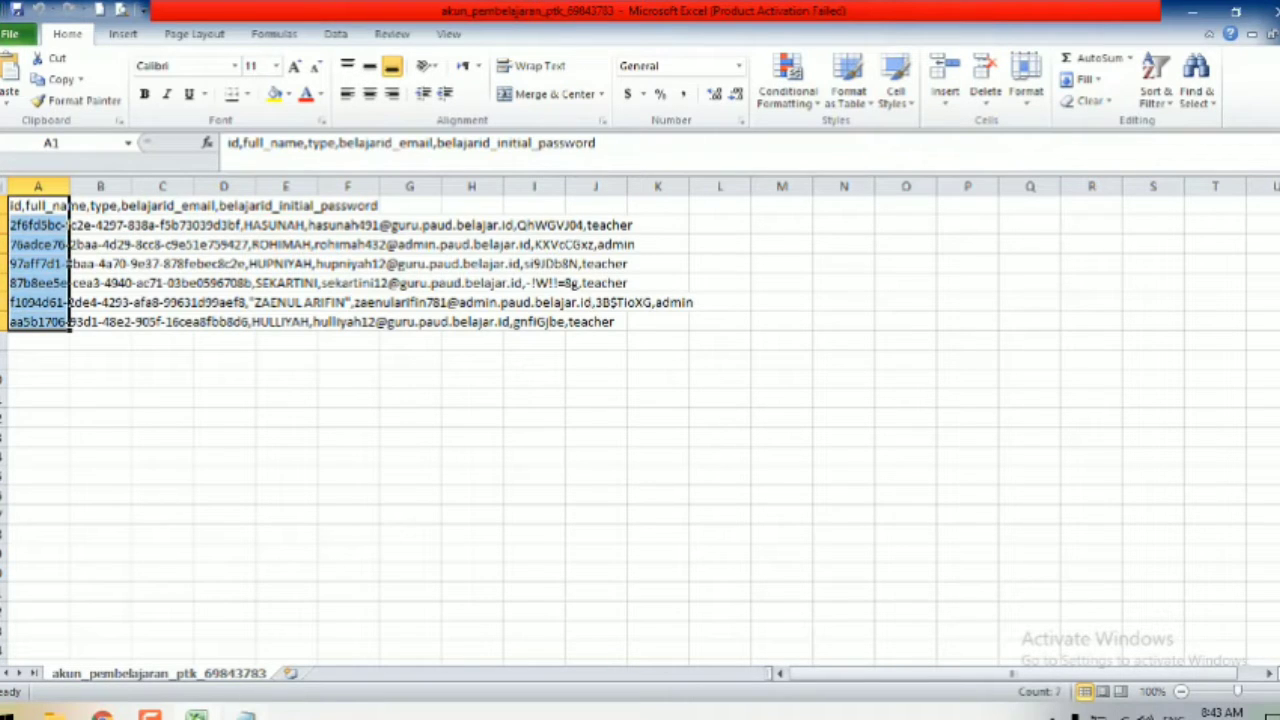
Return to Notepad and add item 3 to the notes: "3. CARI PADA MENU DATA"
{"action": "mouse_move", "coordinate": [245, 713]}
{"action": "left_click", "coordinate": [246, 669]}
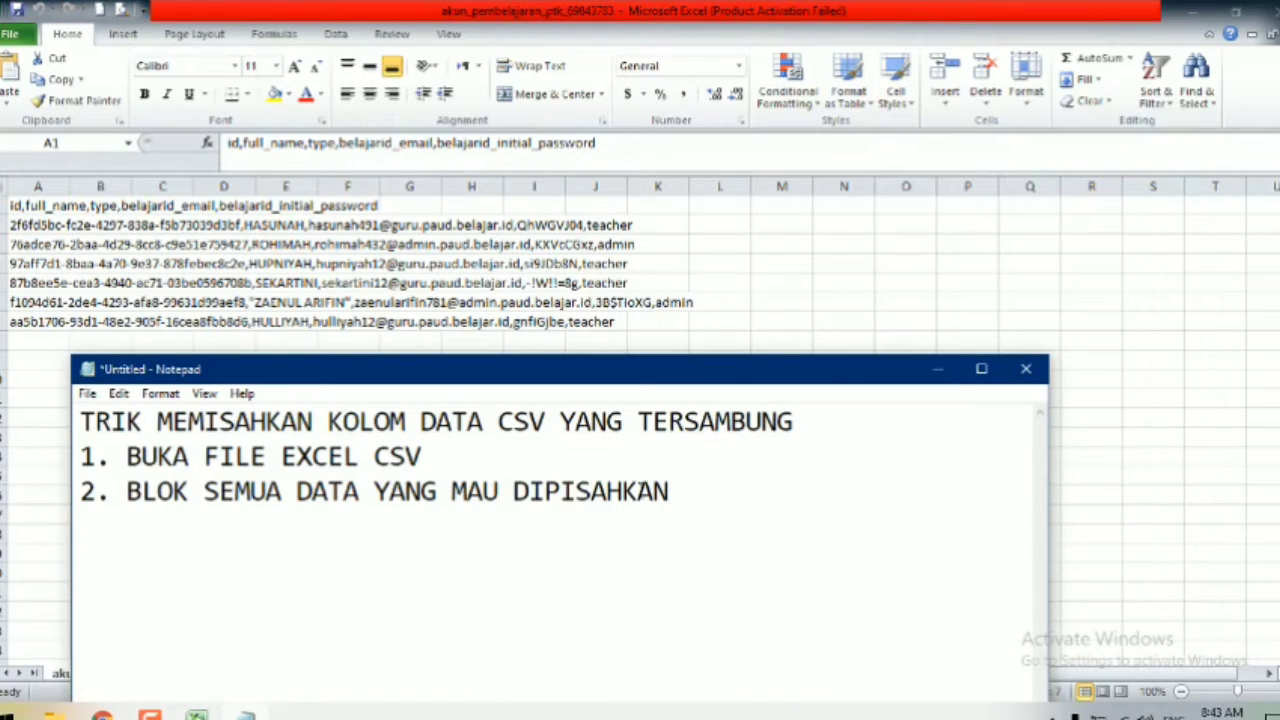
{"action": "key", "text": "Return"}
{"action": "type", "text": "3."}
{"action": "type", "text": "CA"}
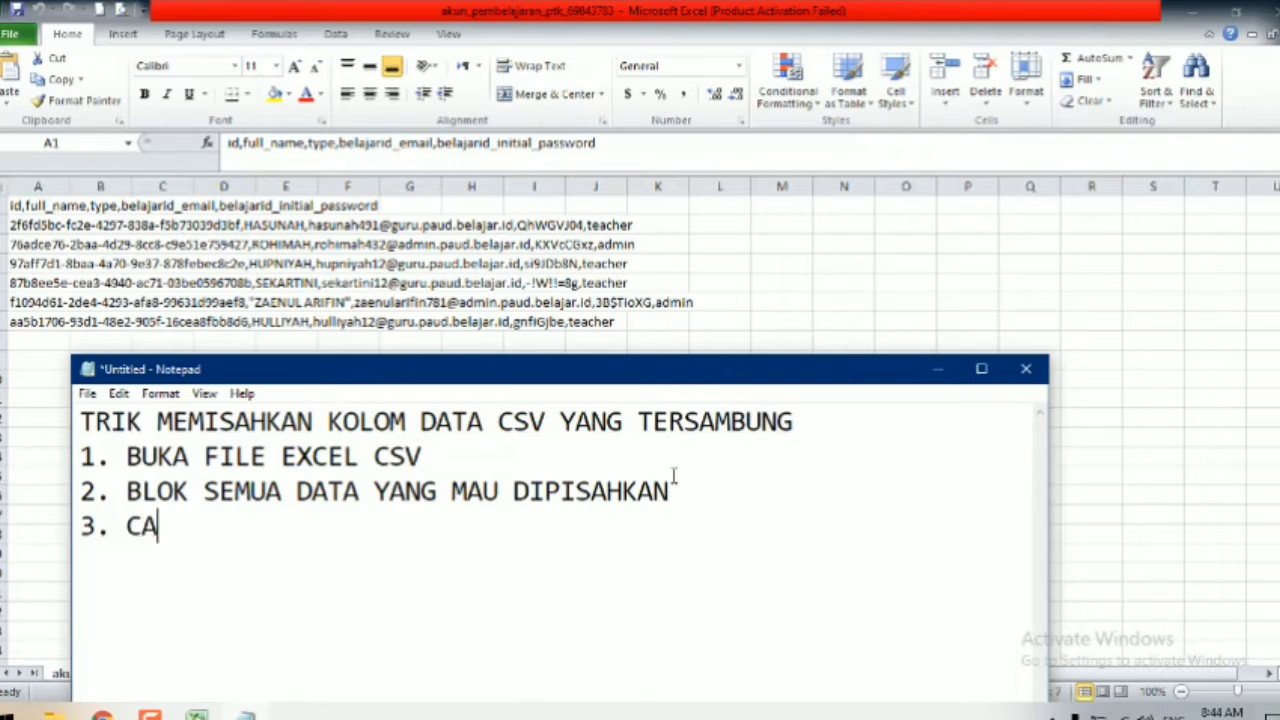
{"action": "type", "text": "RI PADA MENU "}
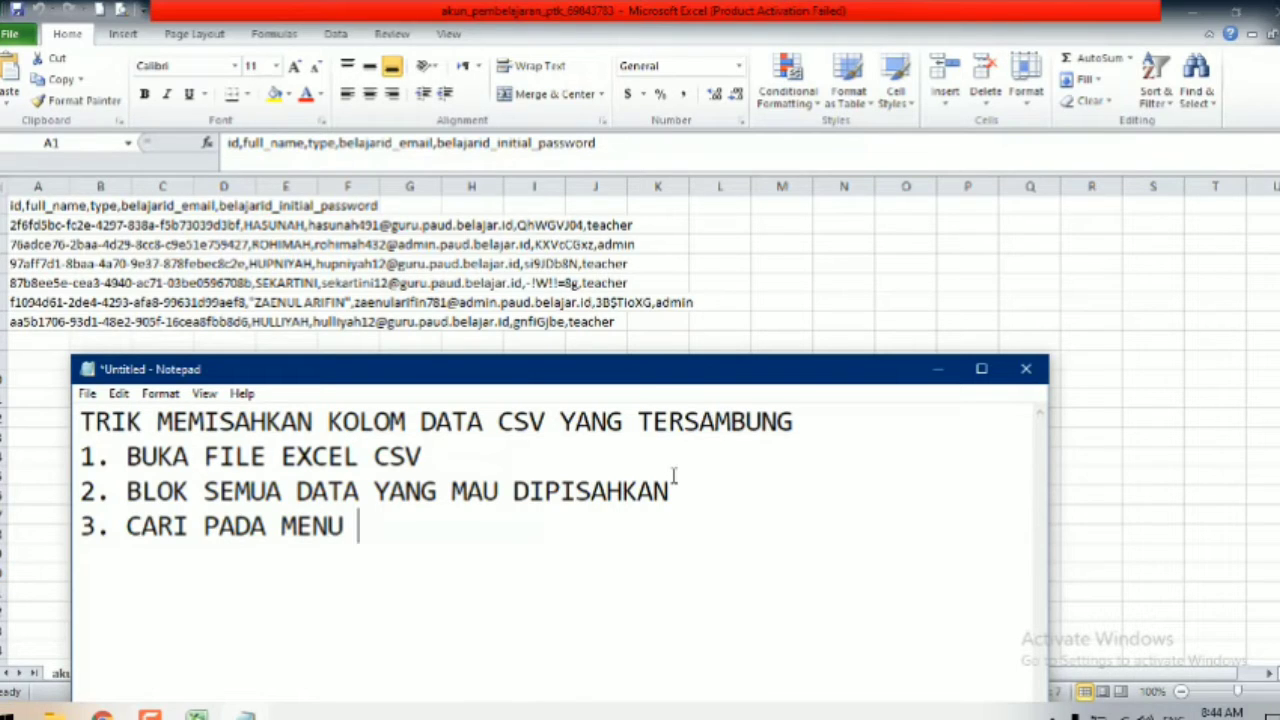
{"action": "type", "text": "DATA"}
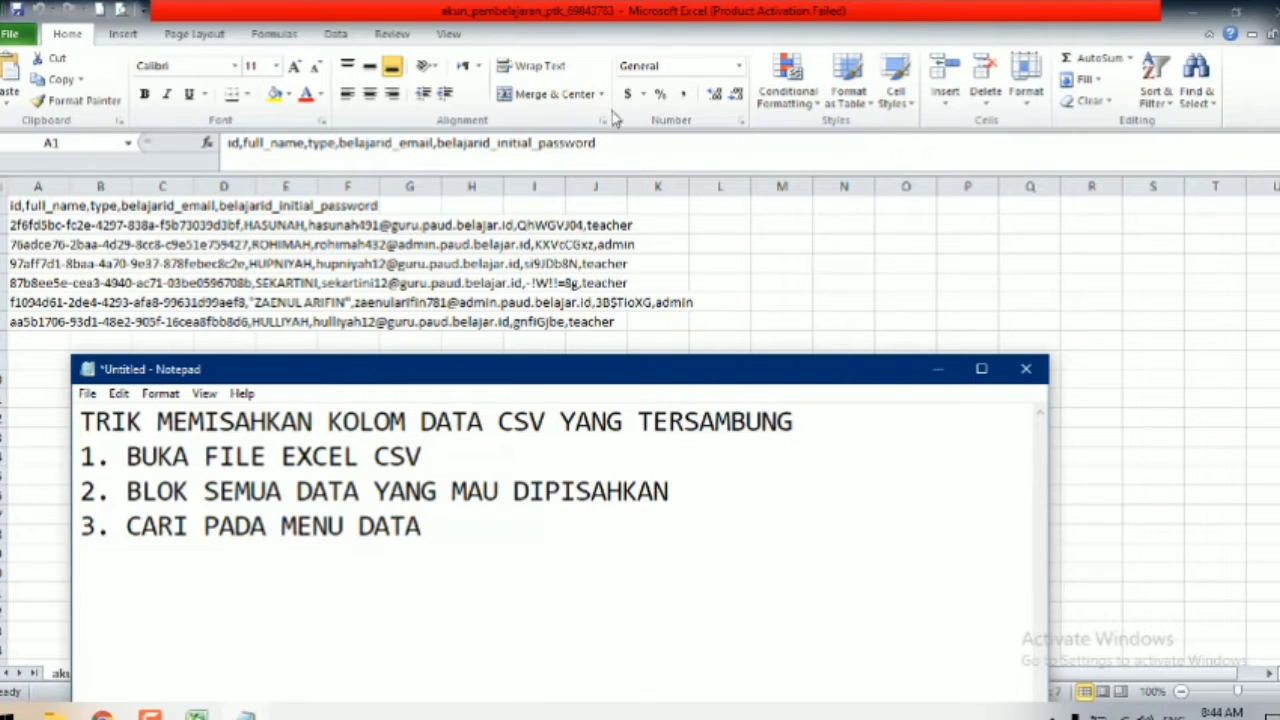
Display the data tools in Excel, and extend item 3 of the Notepad instructions with "PILIH MENU Text to Columns"
{"action": "left_click", "coordinate": [335, 40]}
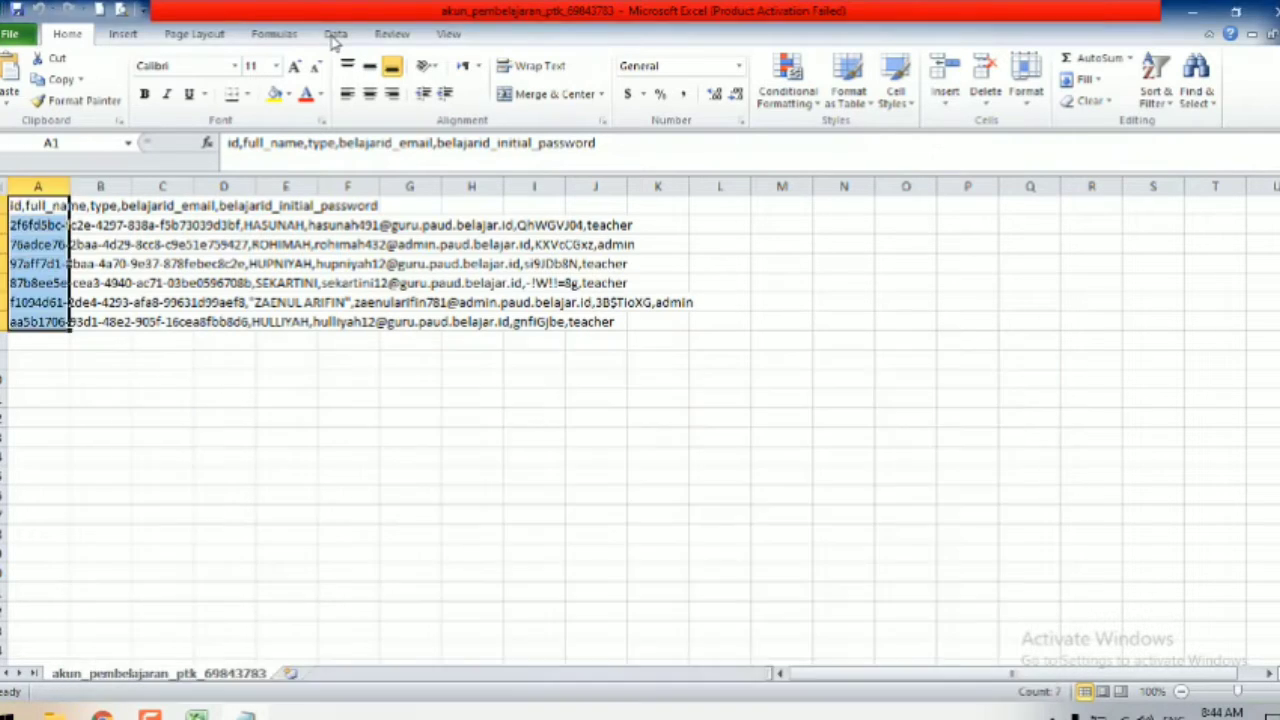
{"action": "left_click", "coordinate": [335, 40]}
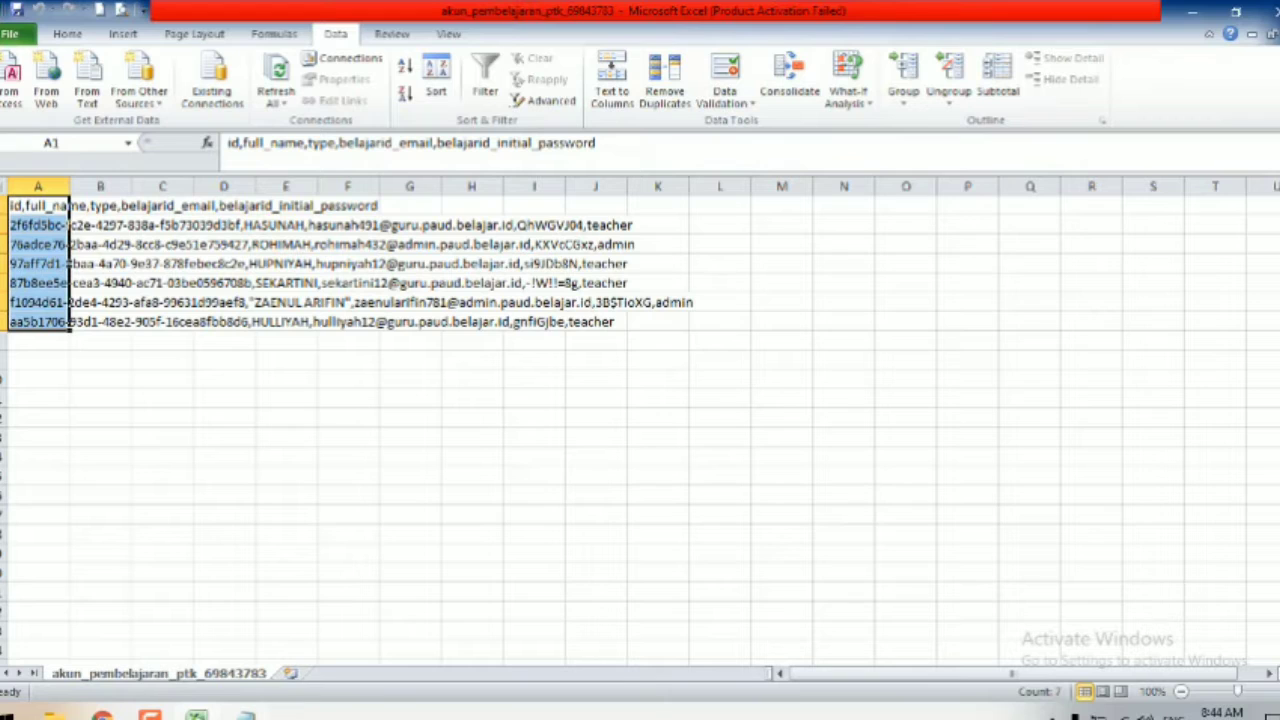
{"action": "left_click", "coordinate": [246, 714]}
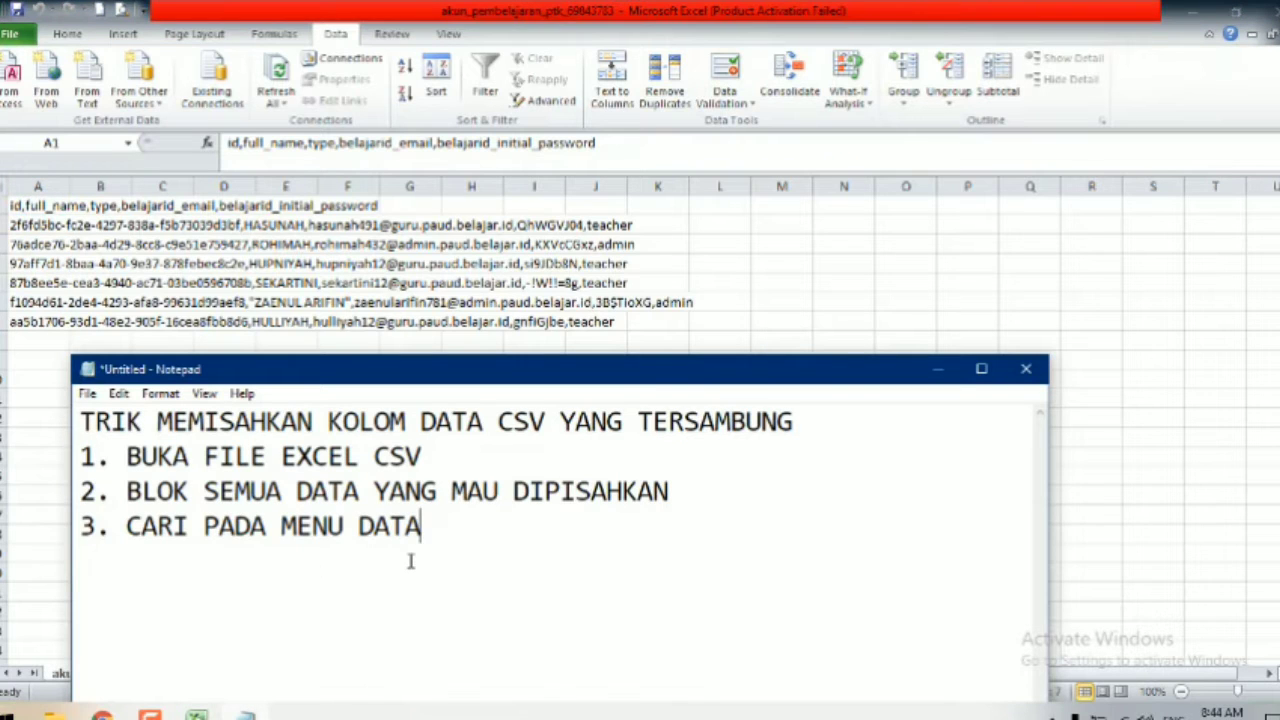
{"action": "type", "text": "PILIH "}
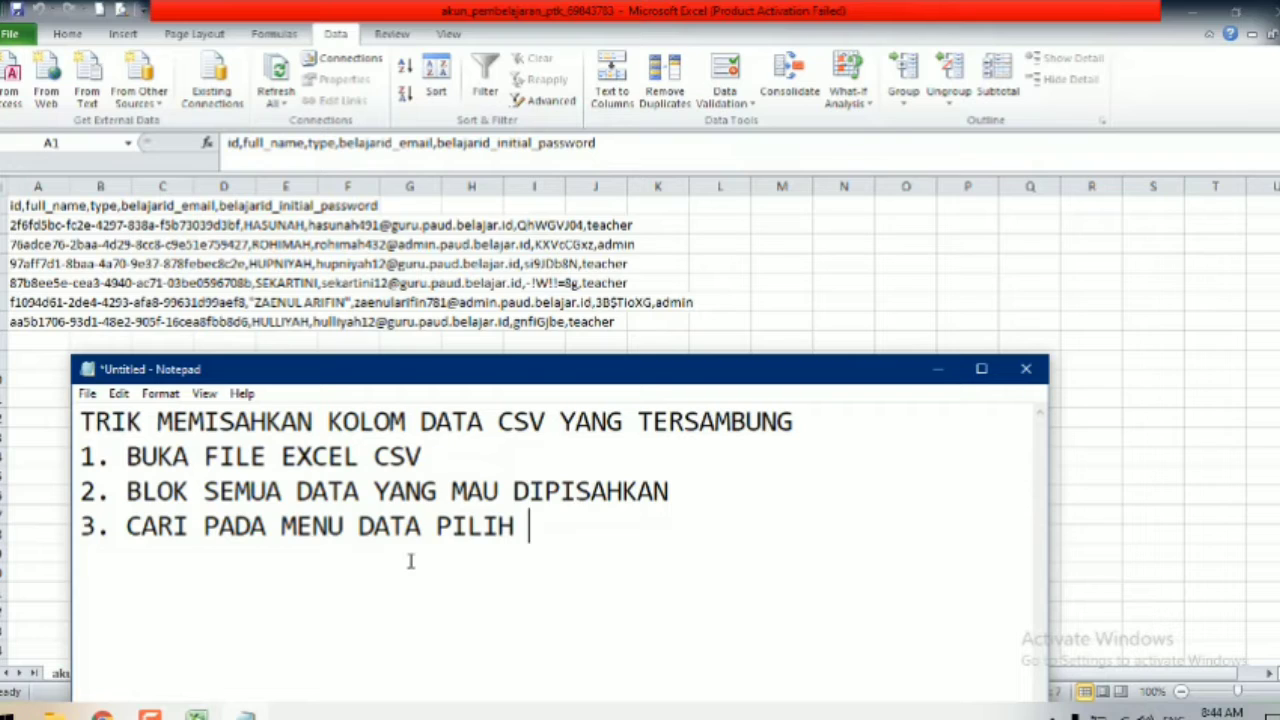
{"action": "type", "text": "MENU "}
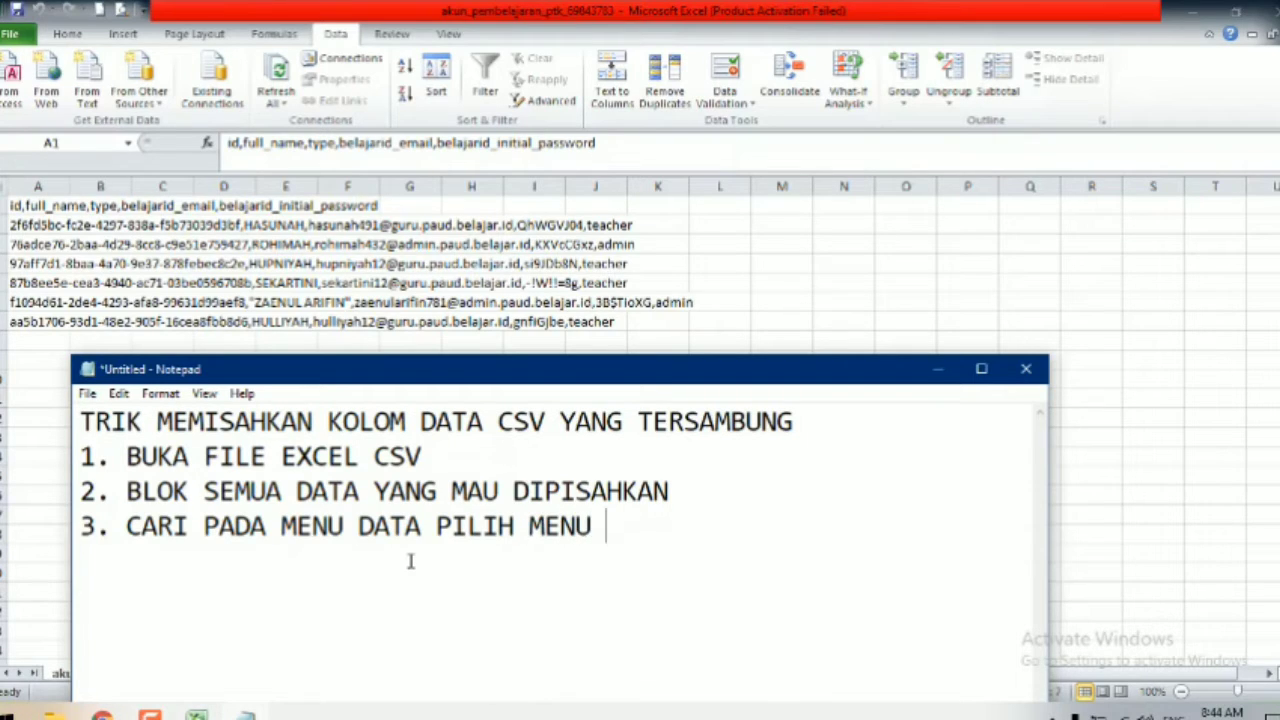
{"action": "type", "text": "Text t"}
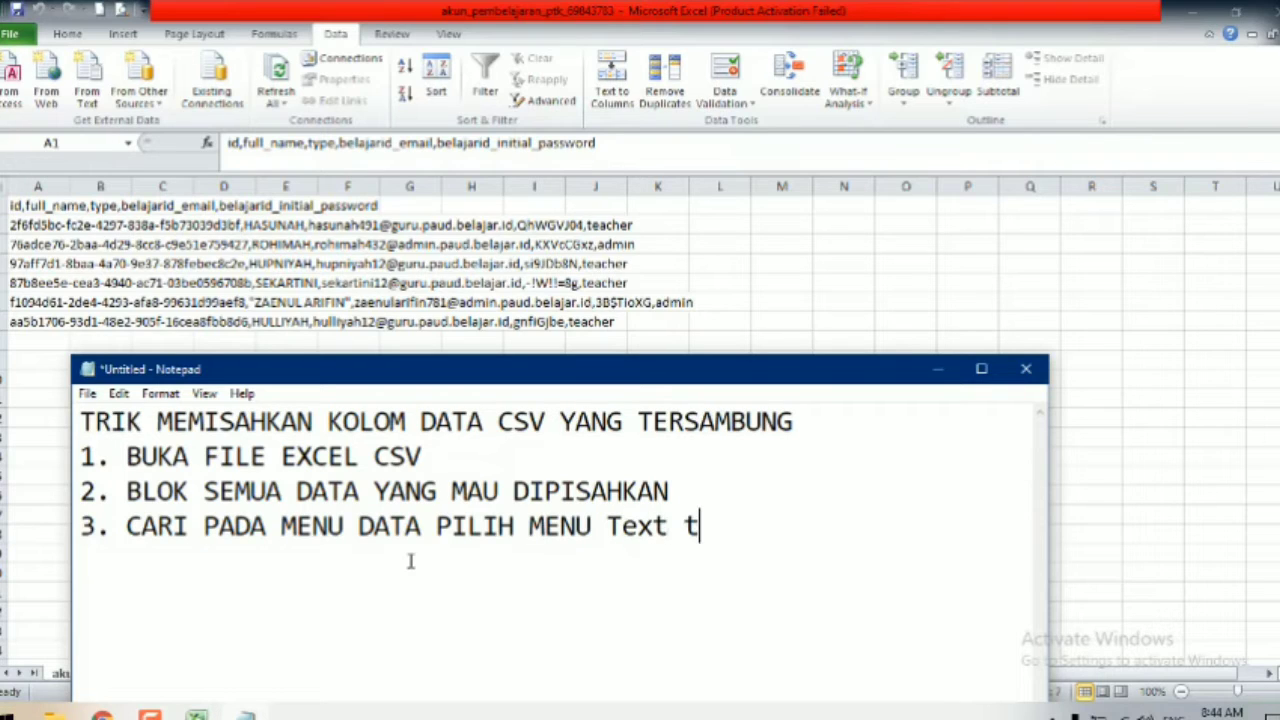
{"action": "type", "text": "o Colum"}
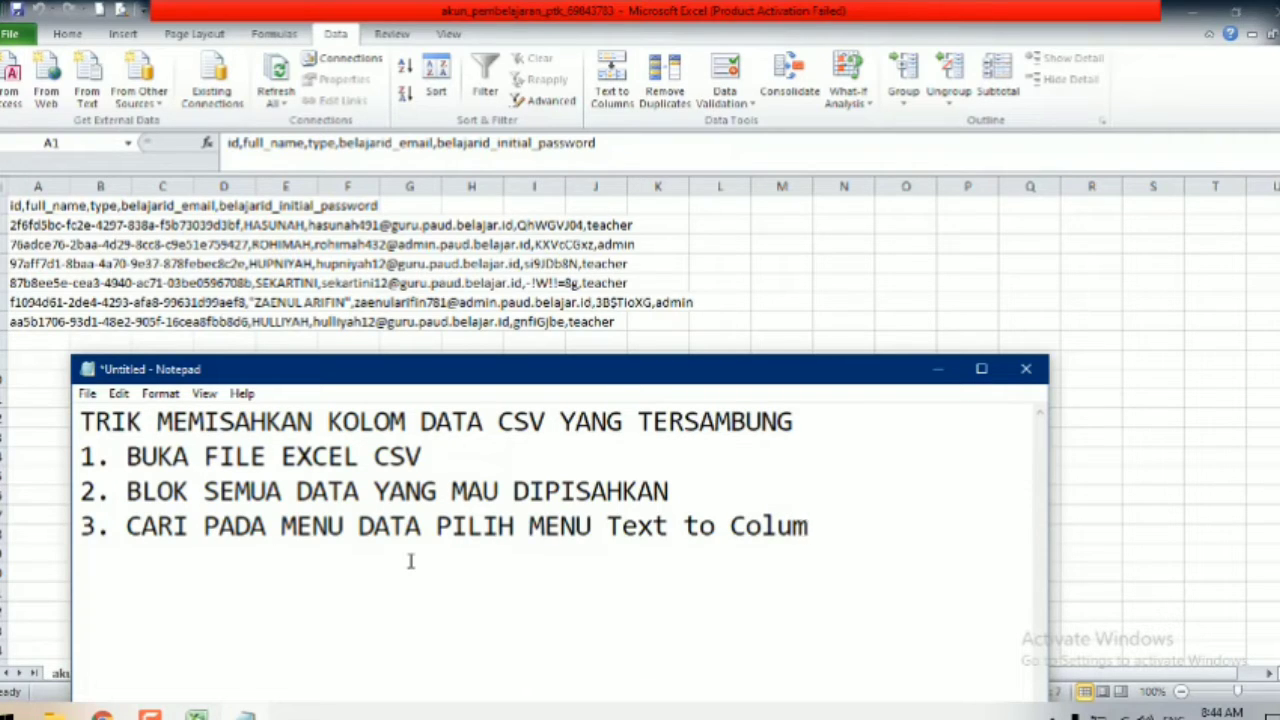
{"action": "type", "text": "ns"}
Start Text to Columns on the selected Excel data with the Delimited data type and proceed to the delimiter settings
{"action": "left_click", "coordinate": [10, 340]}
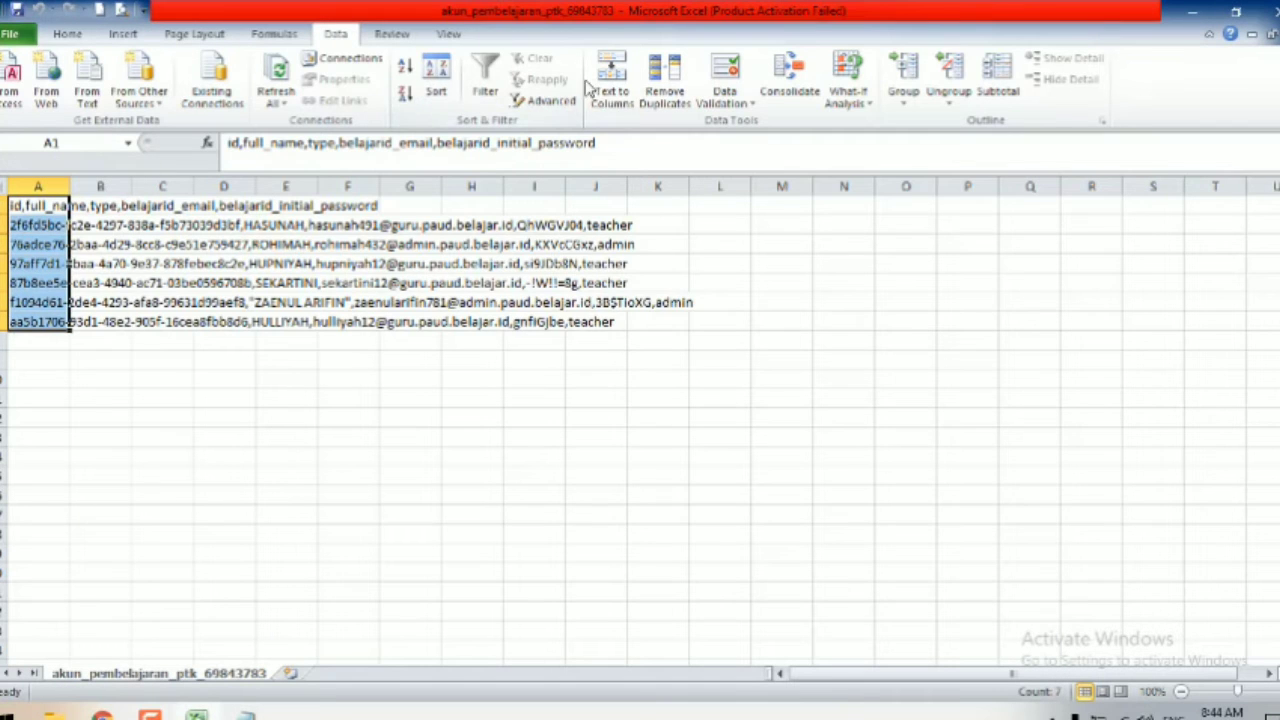
{"action": "left_click", "coordinate": [617, 90]}
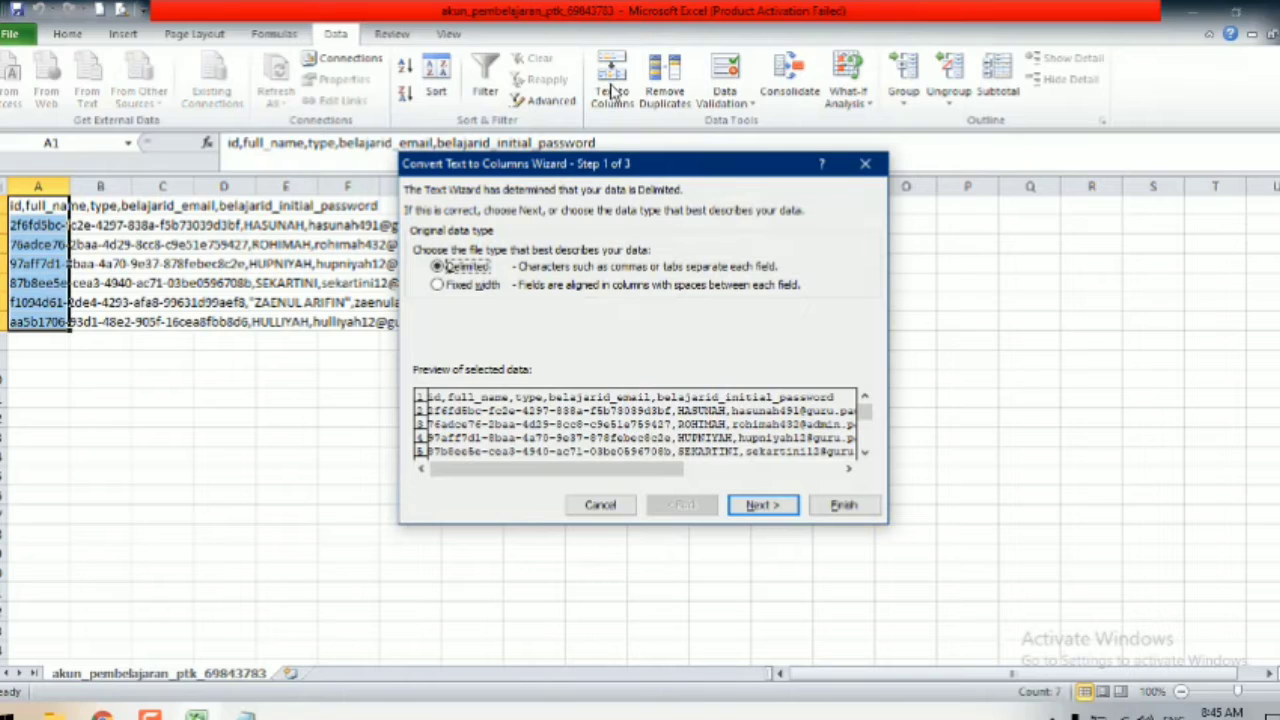
{"action": "left_click", "coordinate": [759, 509]}
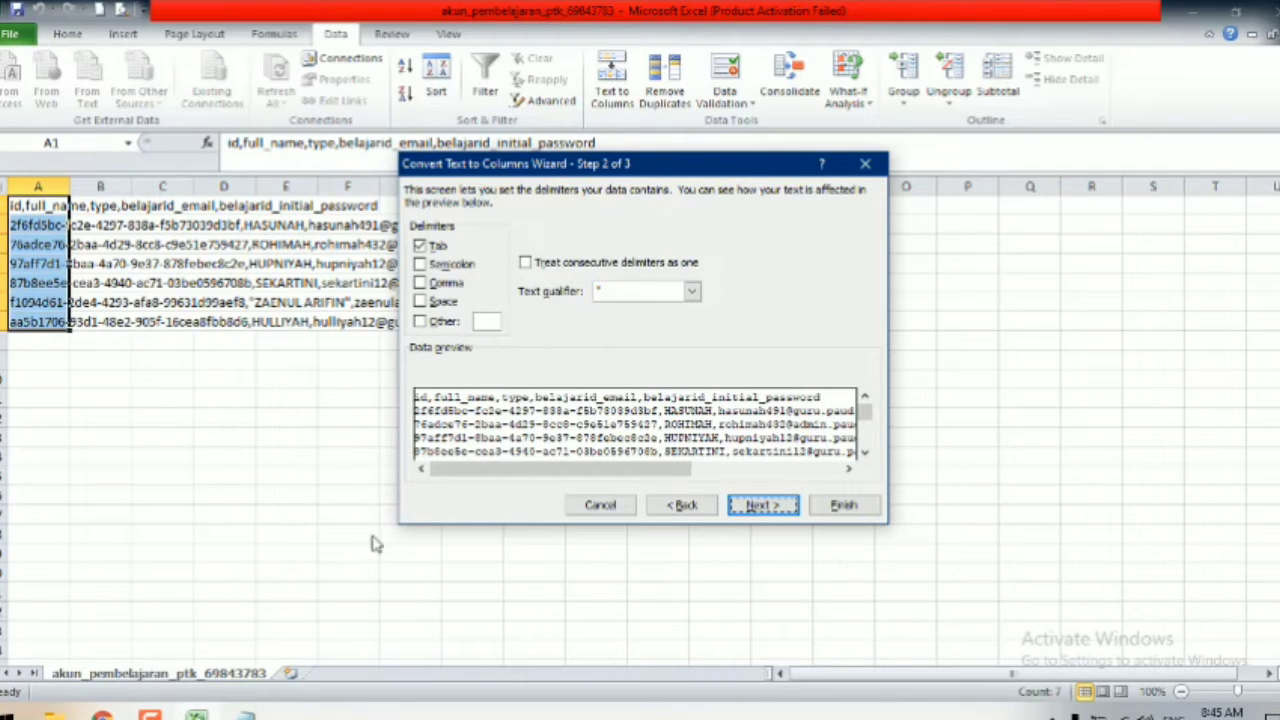
Switch to Notepad and add item 4 to the notes: "4. PERHATIKAN TANDA BACA PEMISAH DATANYA"
{"action": "left_click", "coordinate": [245, 714]}
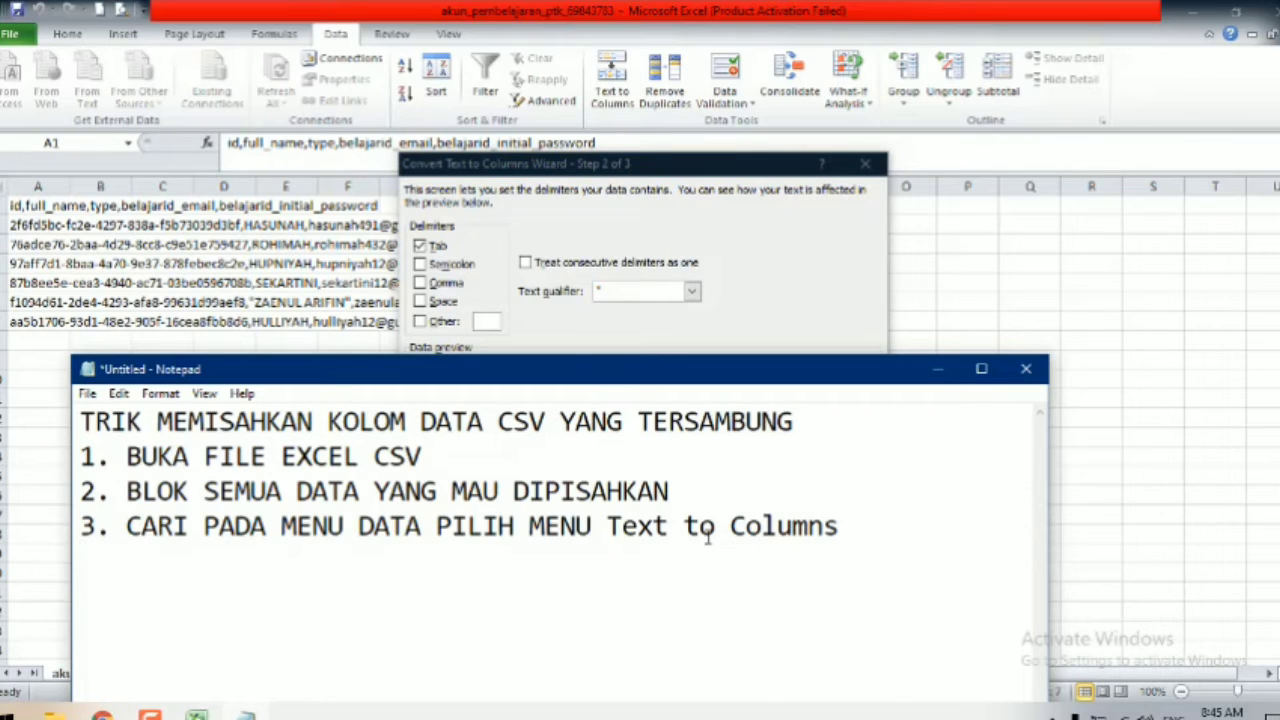
{"action": "type", "text": "4. PERHA"}
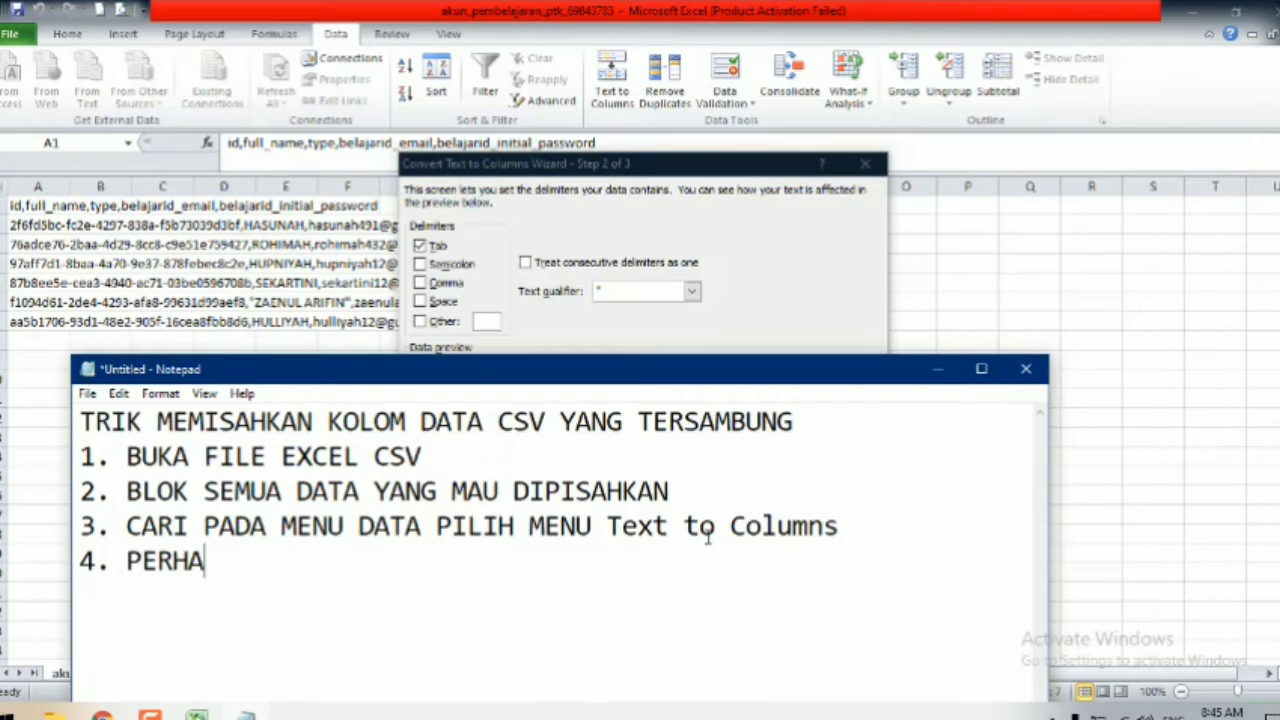
{"action": "type", "text": "TIKAN TA"}
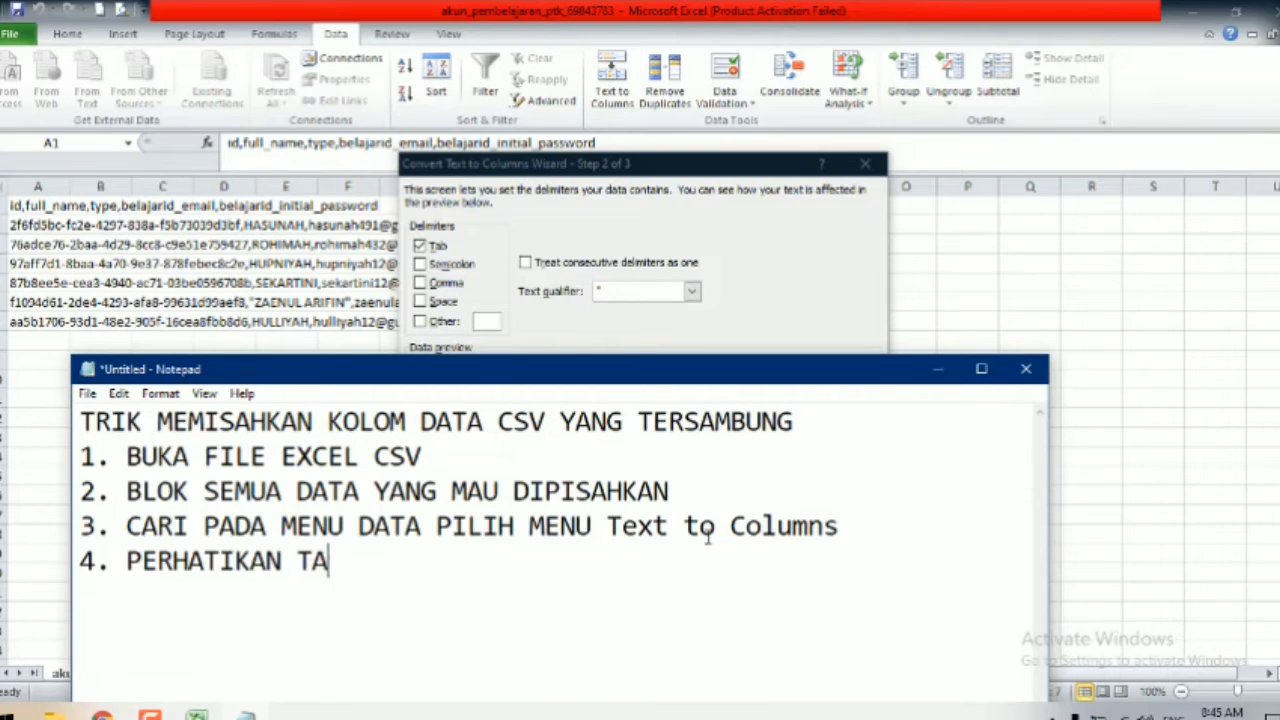
{"action": "type", "text": "NDA BACA "}
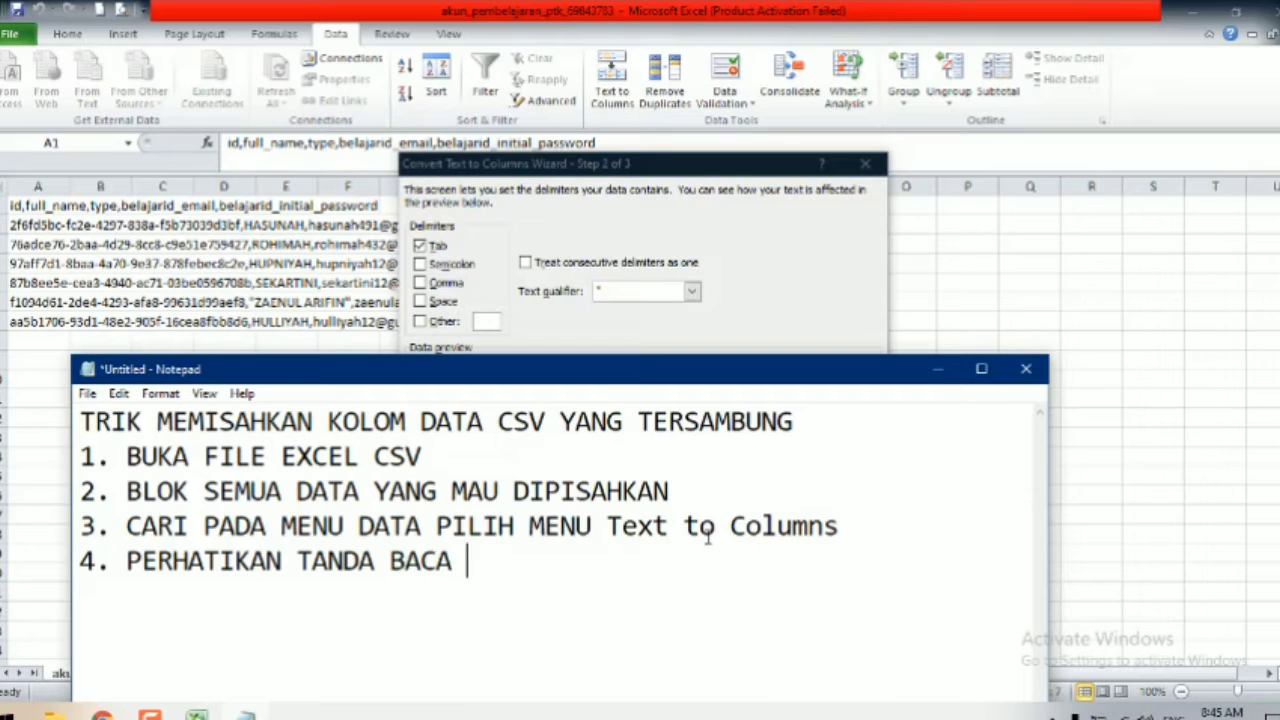
{"action": "type", "text": "PEMISAH"}
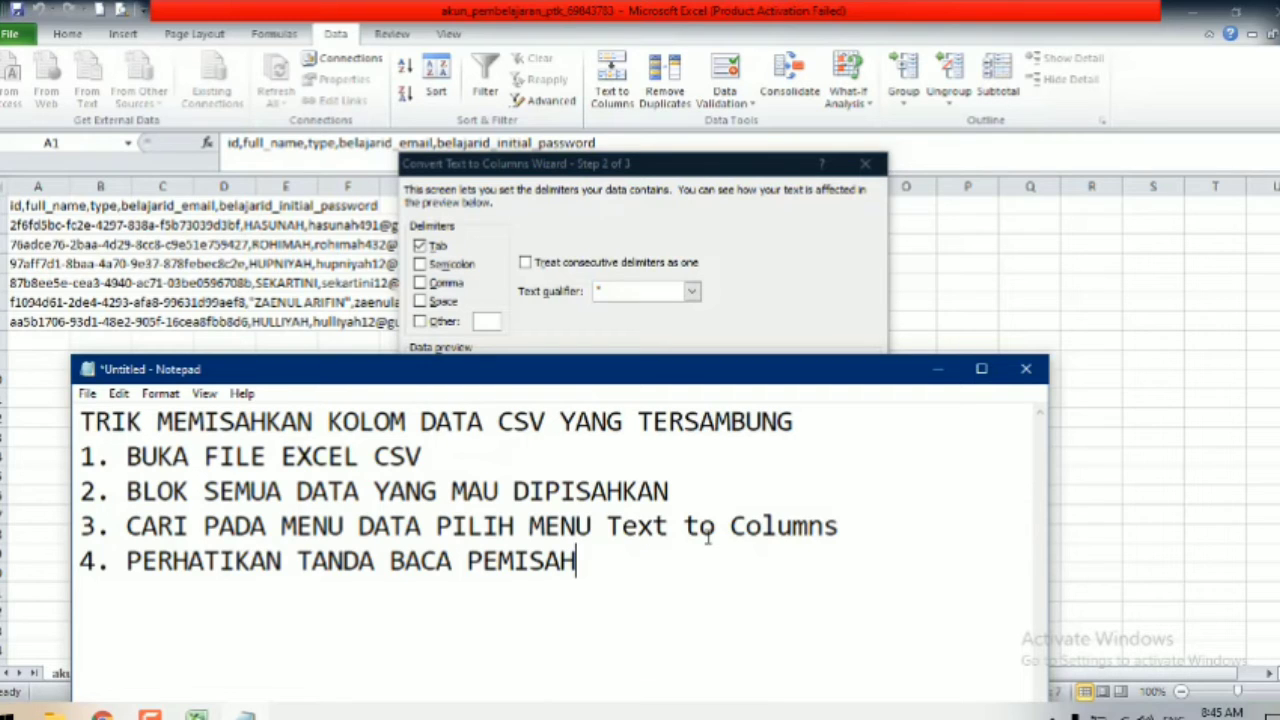
{"action": "type", "text": "NYA"}
{"action": "key", "text": "BackSpace"}
{"action": "key", "text": "BackSpace"}
{"action": "key", "text": "BackSpace"}
{"action": "key", "text": "BackSpace"}
{"action": "type", "text": "DATANYA"}
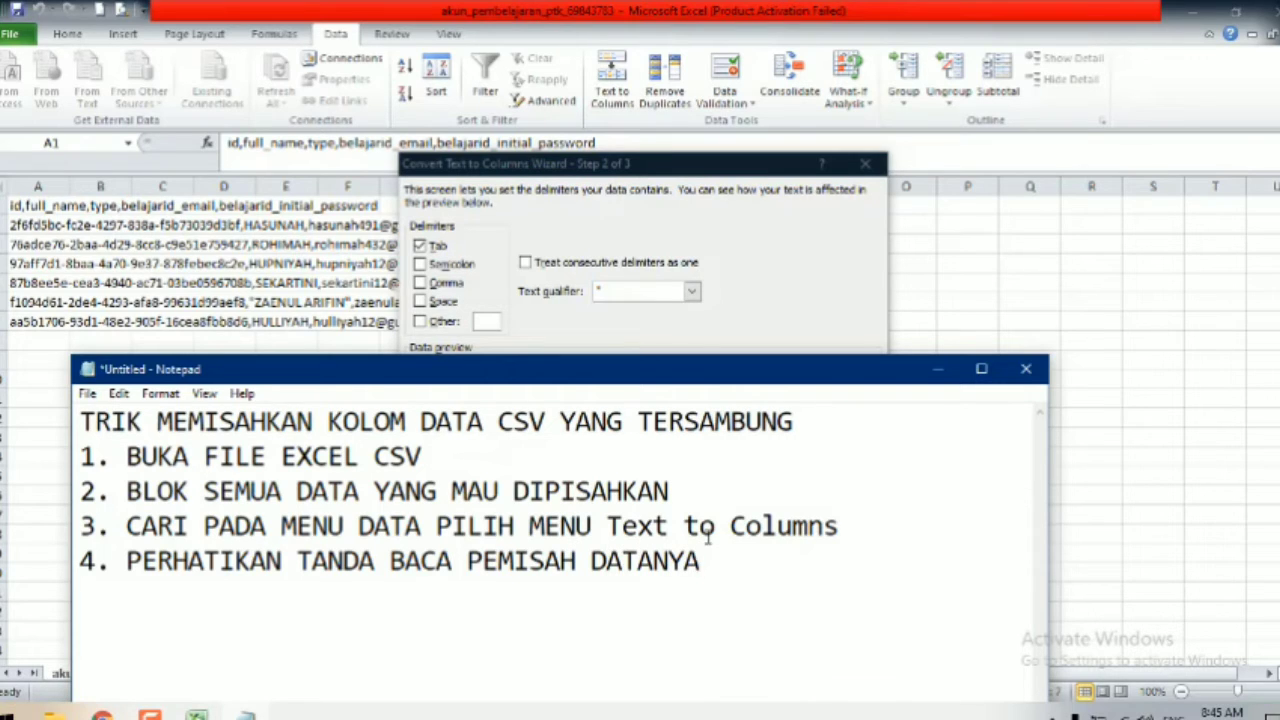
Return to Excel's Text to Columns wizard and enable Comma as a delimiter for splitting the data
{"action": "left_click", "coordinate": [795, 322]}
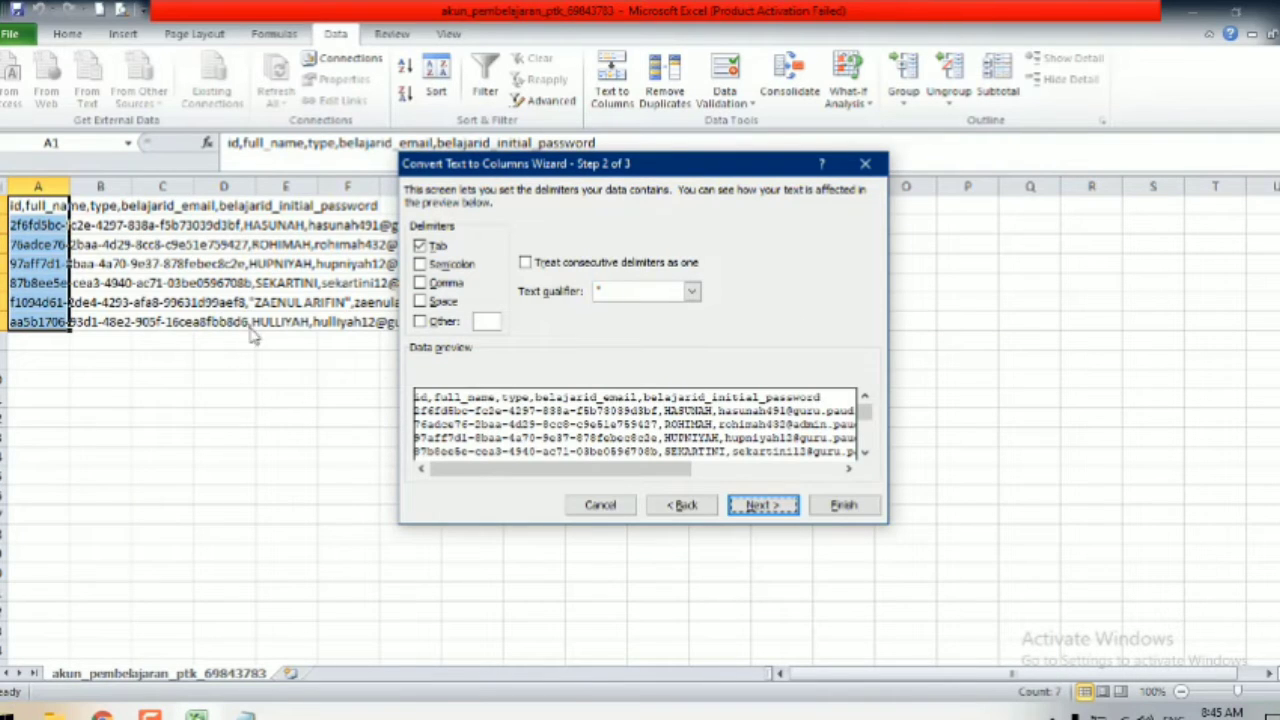
{"action": "left_click", "coordinate": [424, 283]}
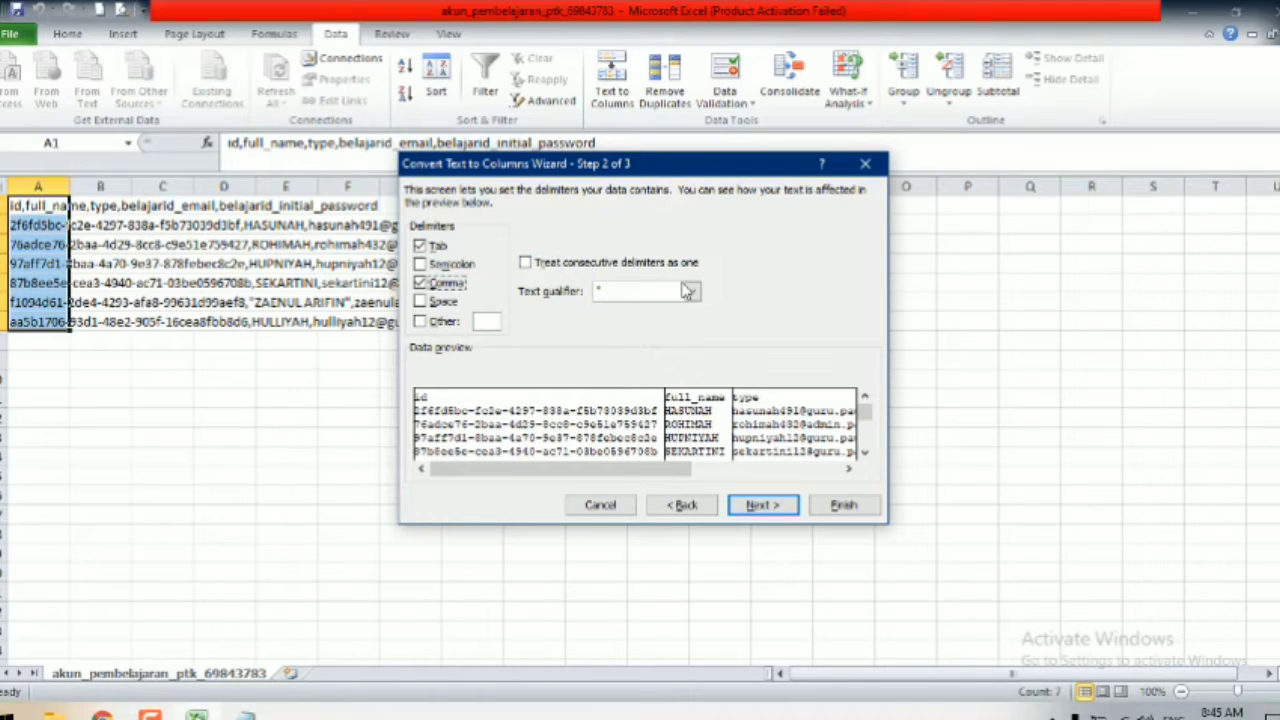
{"action": "left_click", "coordinate": [691, 292]}
{"action": "left_click", "coordinate": [692, 293]}
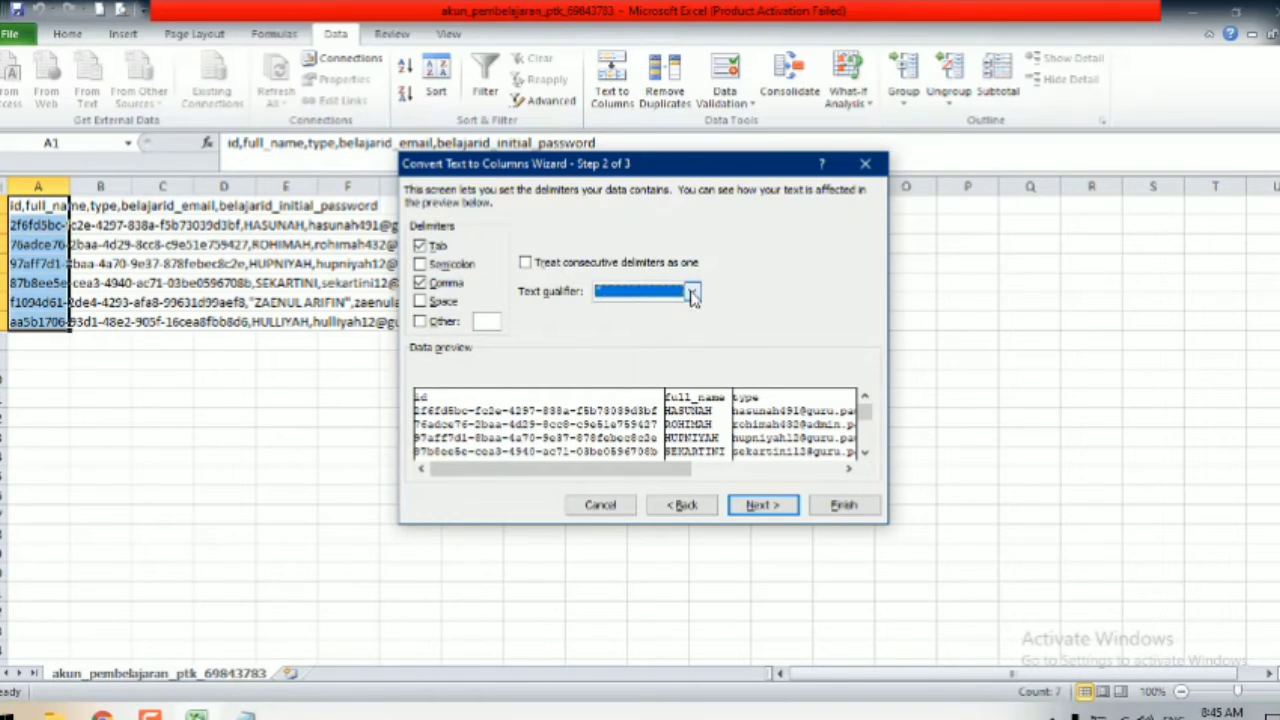
{"action": "left_click", "coordinate": [420, 264]}
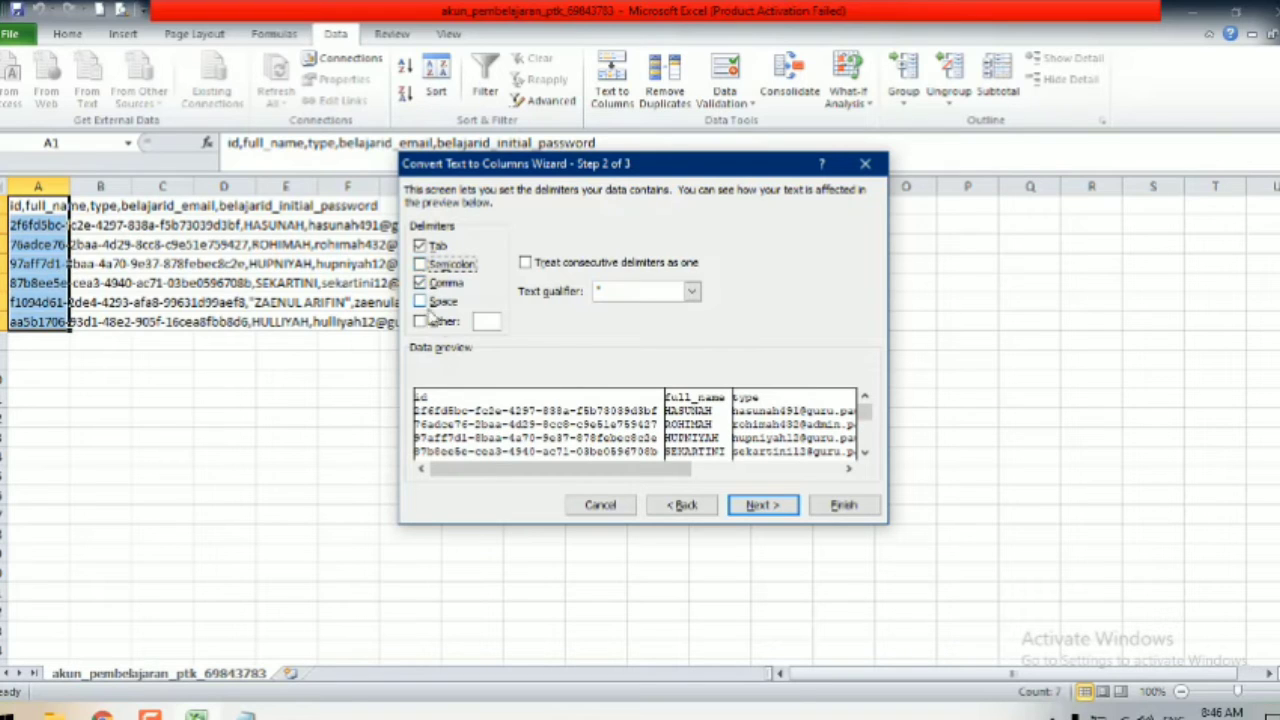
Complete the comma-delimited split with the default General format, and autofit the widths of columns B, C and D
{"action": "left_click", "coordinate": [763, 506]}
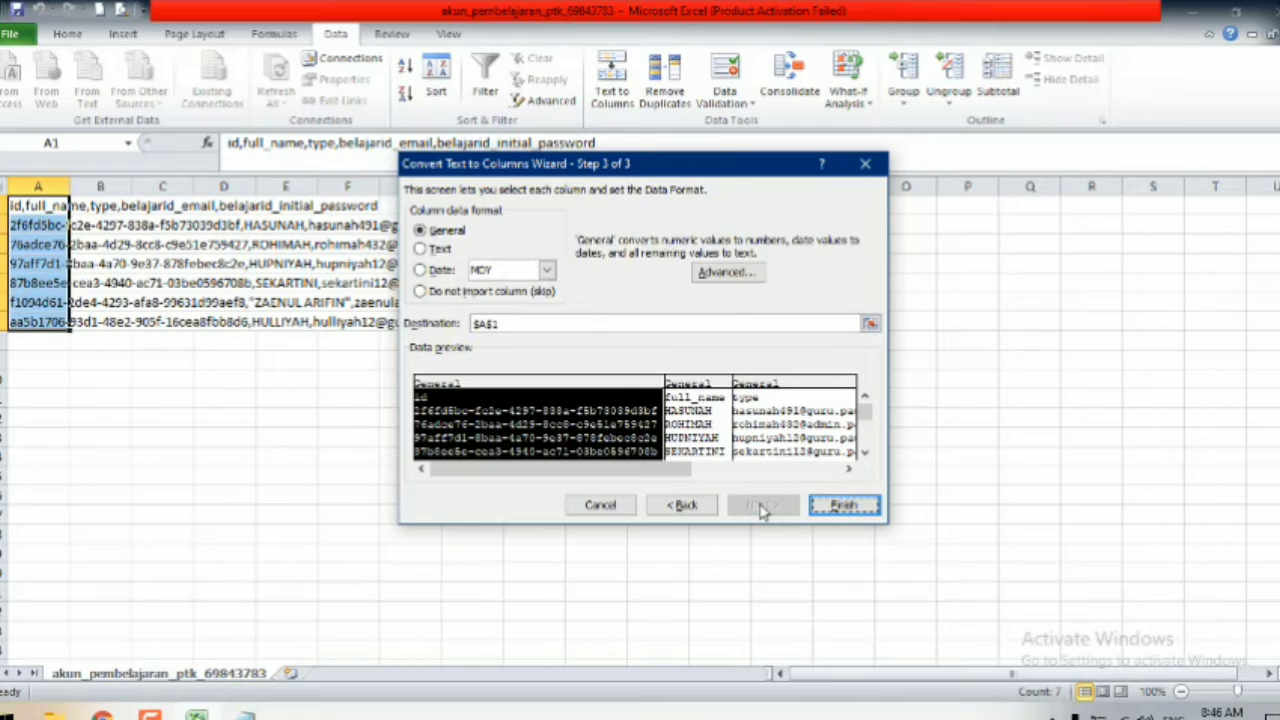
{"action": "left_click", "coordinate": [843, 506]}
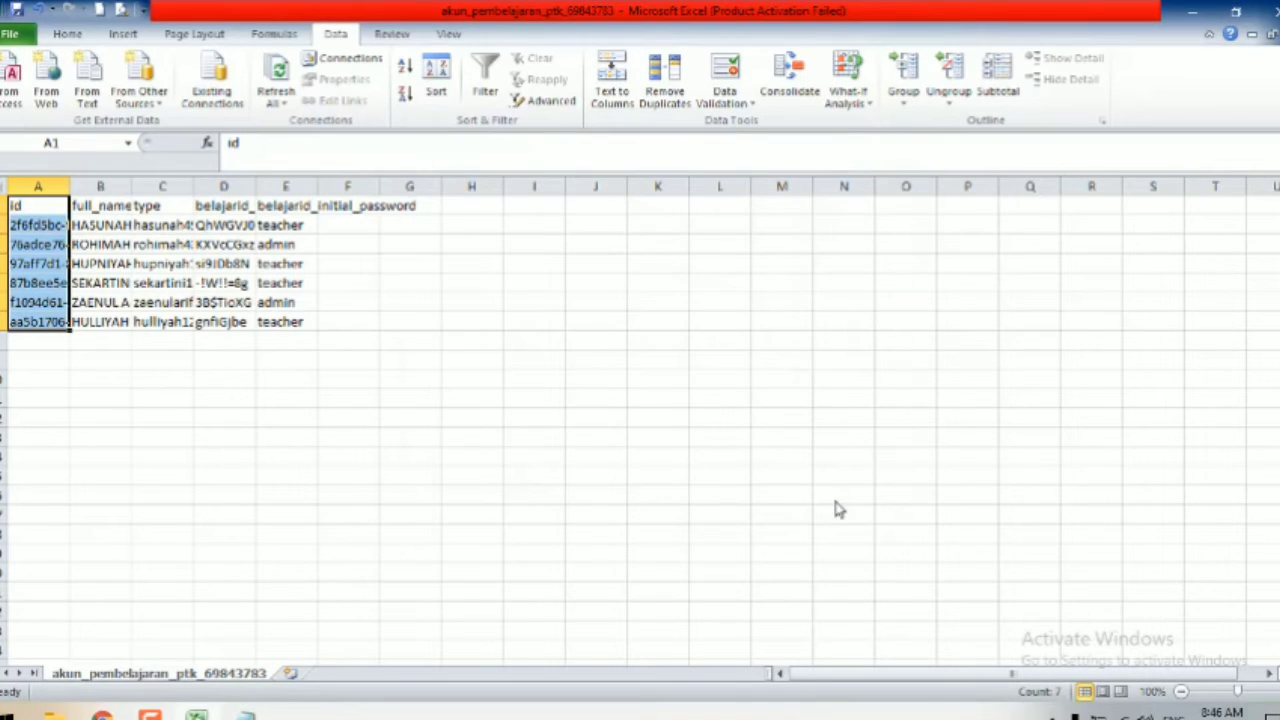
{"action": "double_click", "coordinate": [128, 185]}
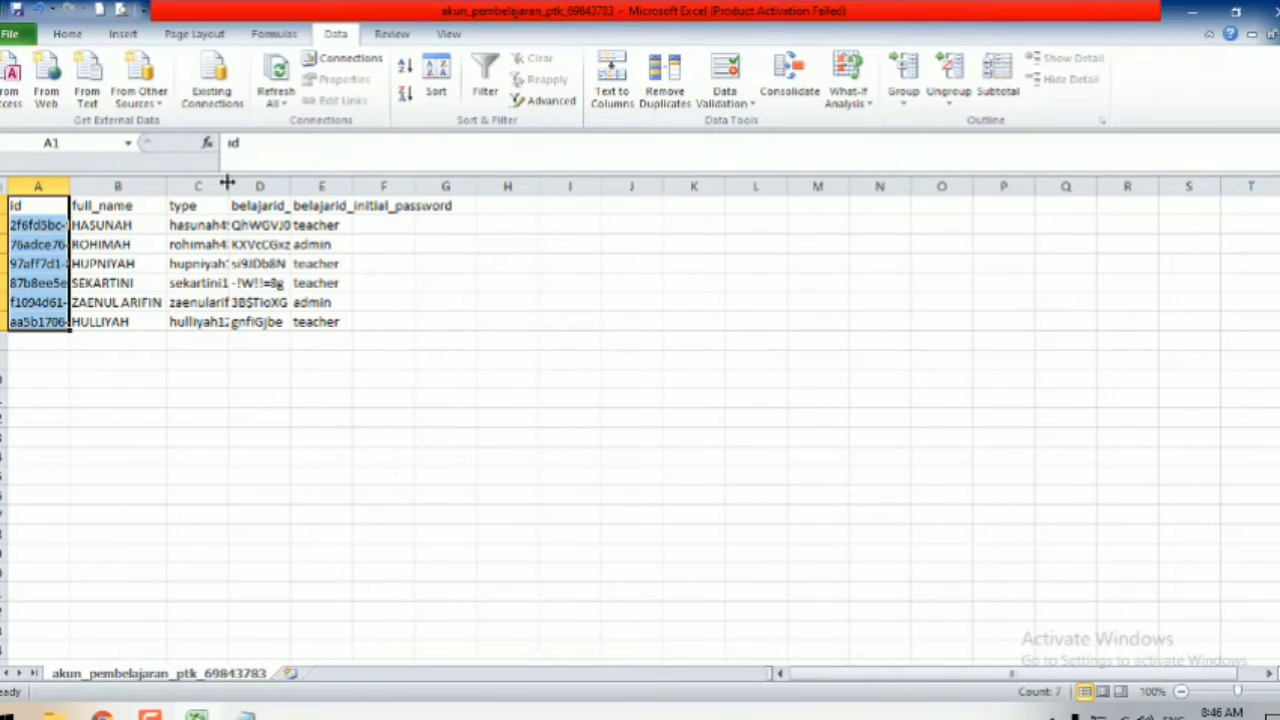
{"action": "double_click", "coordinate": [228, 184]}
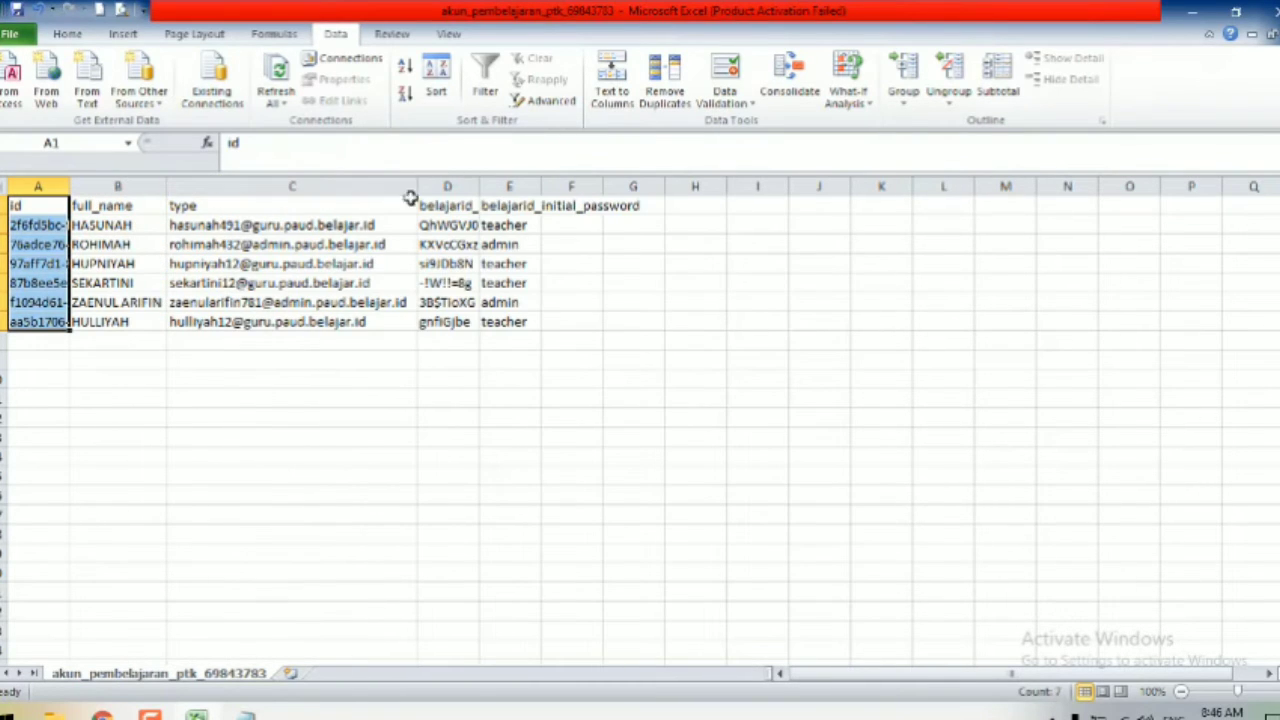
{"action": "double_click", "coordinate": [479, 184]}
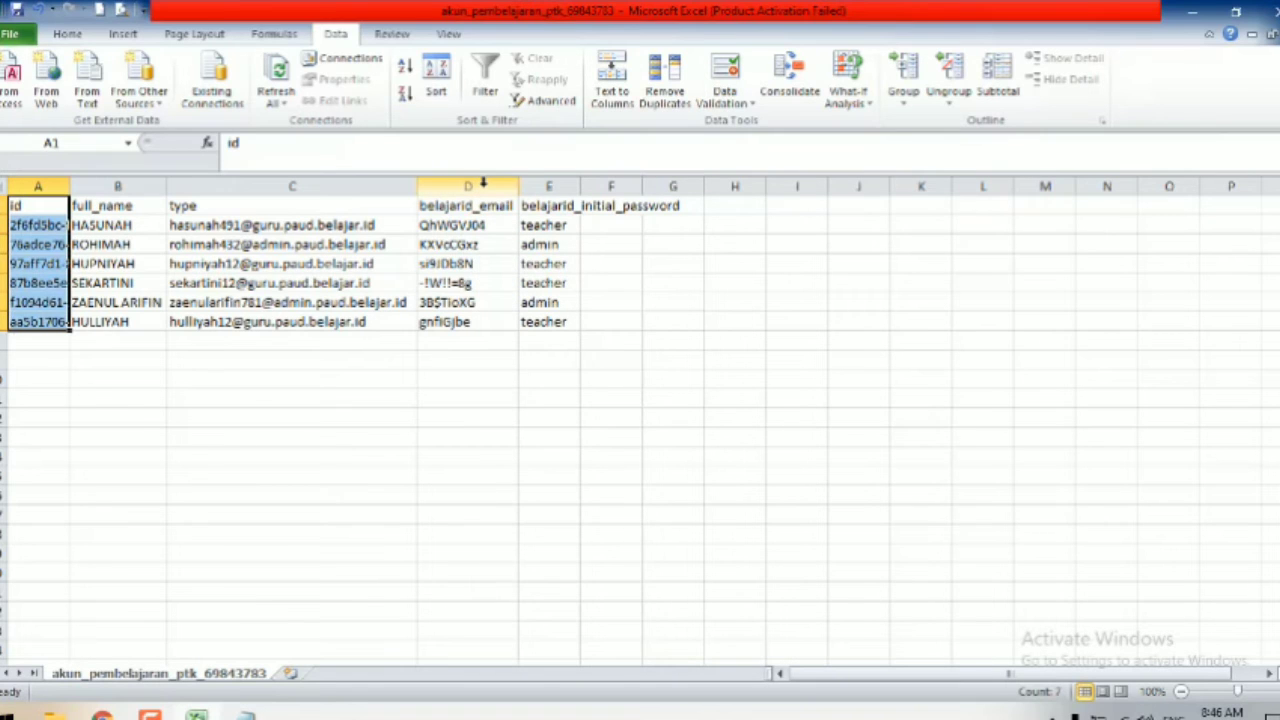
Switch to Notepad and add item 5 to the notes: "5. DISINI TANDA BACA PEMISA DATANYA MENGGUNAKAN KOMA"
{"action": "left_click", "coordinate": [246, 716]}
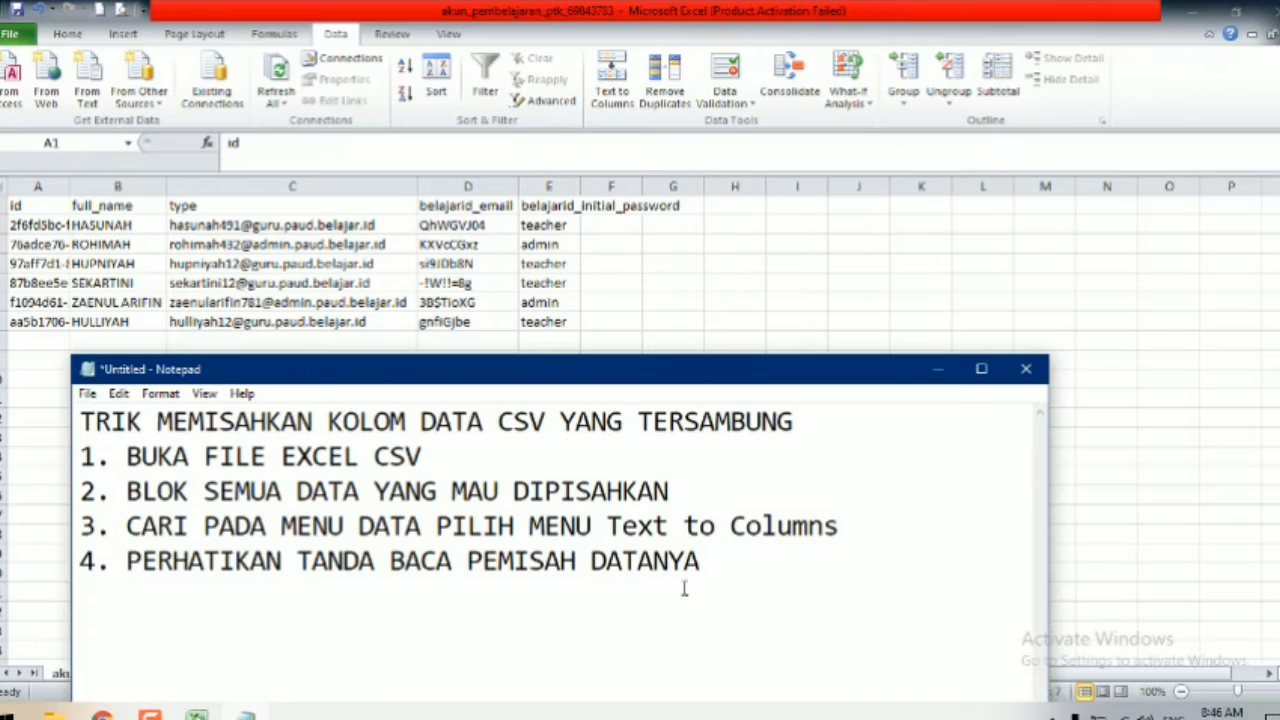
{"action": "key", "text": "Return"}
{"action": "type", "text": "5. DISINI "}
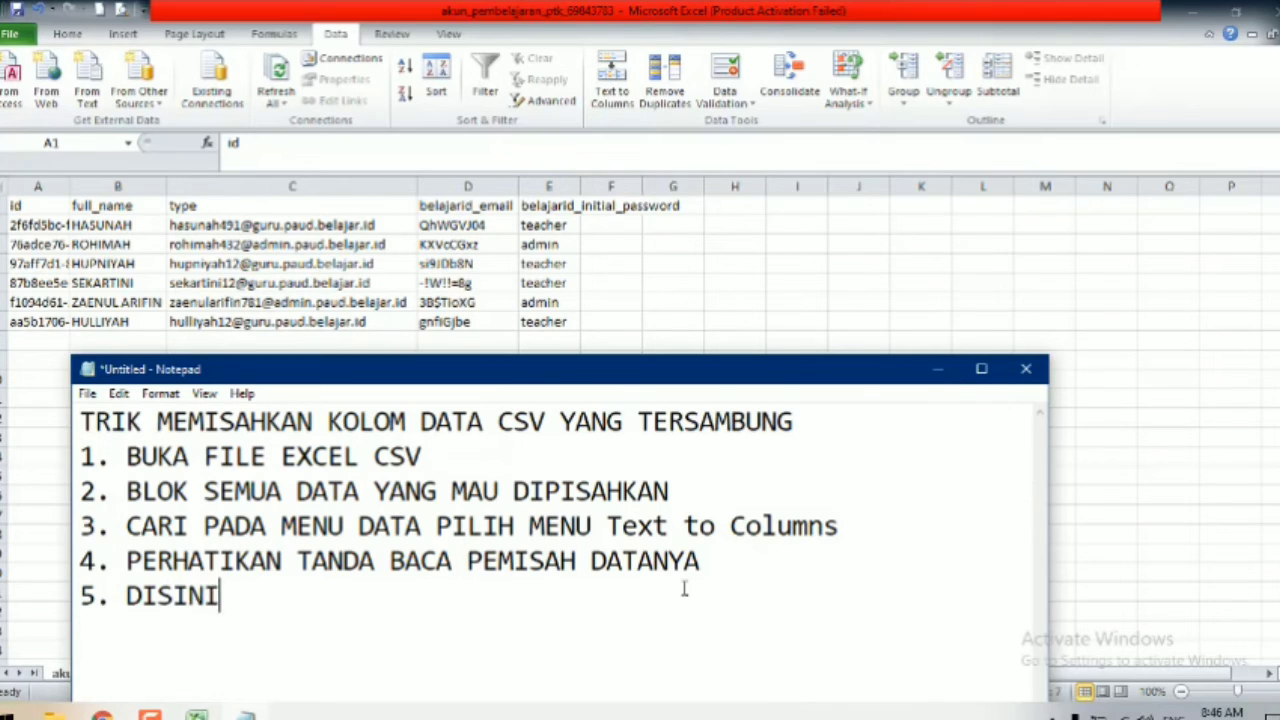
{"action": "type", "text": "P"}
{"action": "key", "text": "BackSpace"}
{"action": "type", "text": "TANDA"}
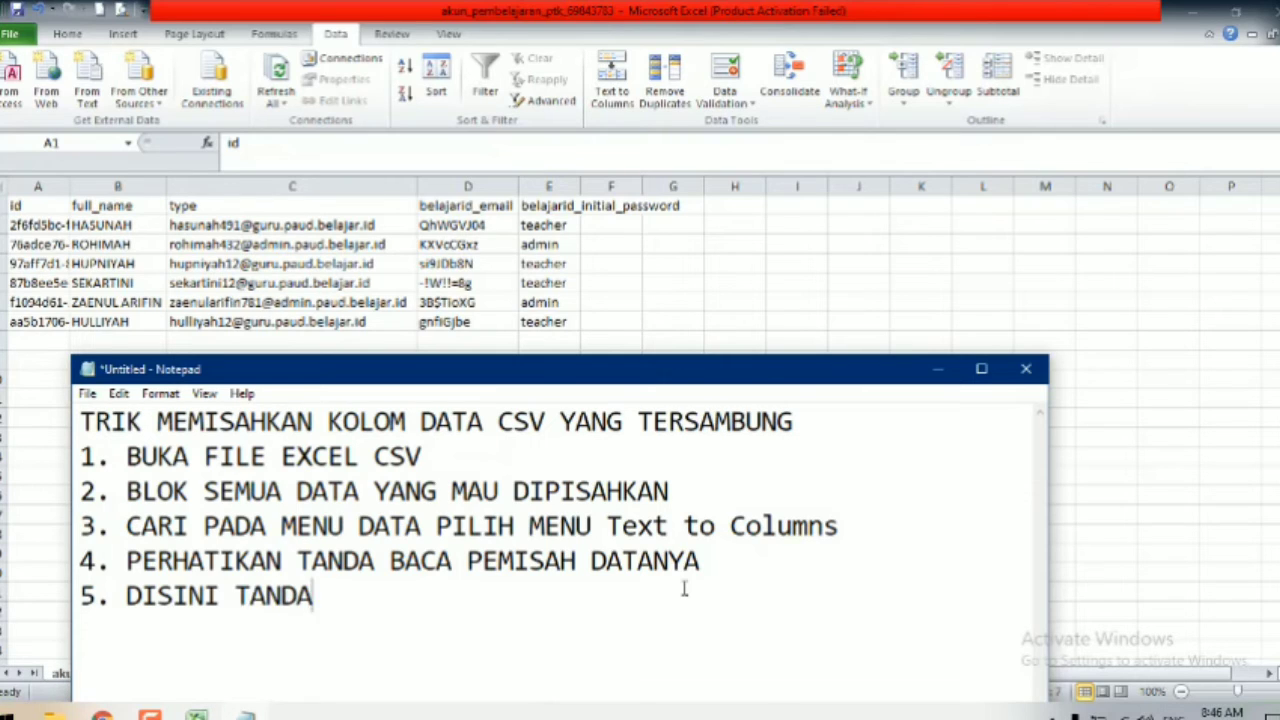
{"action": "type", "text": " BACA PEM"}
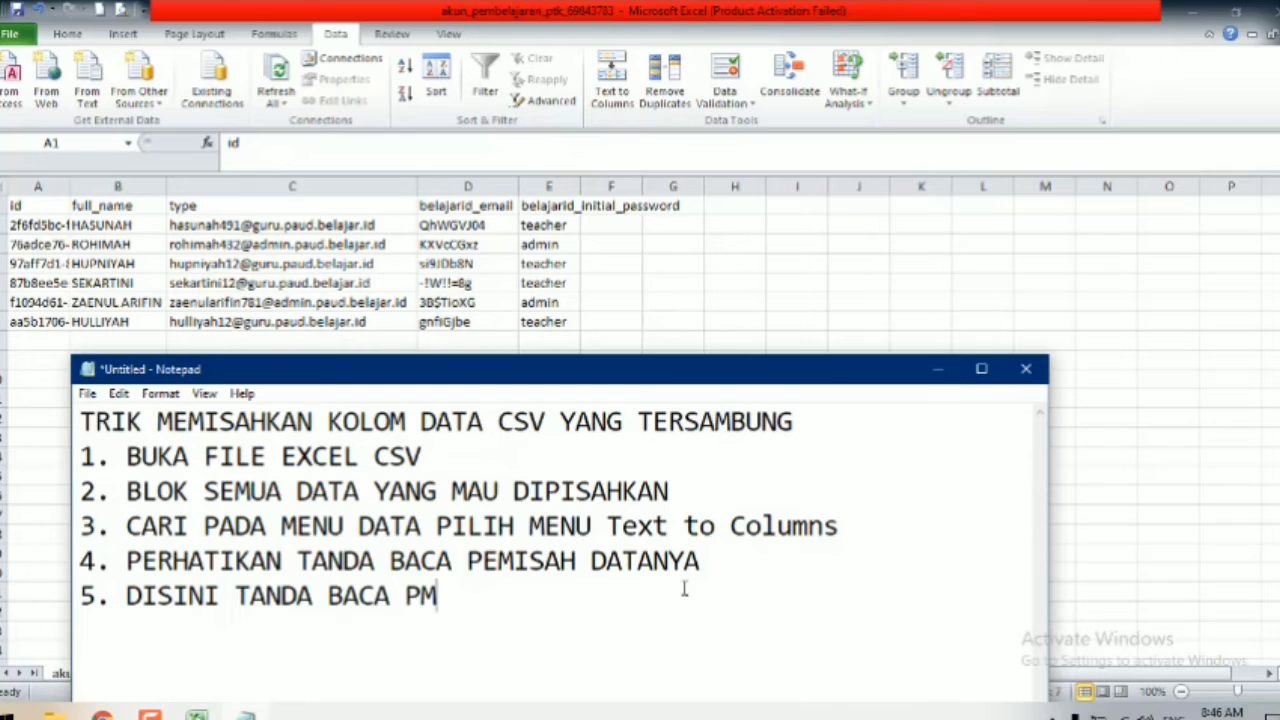
{"action": "key", "text": "BackSpace"}
{"action": "type", "text": "EMISA DATAN"}
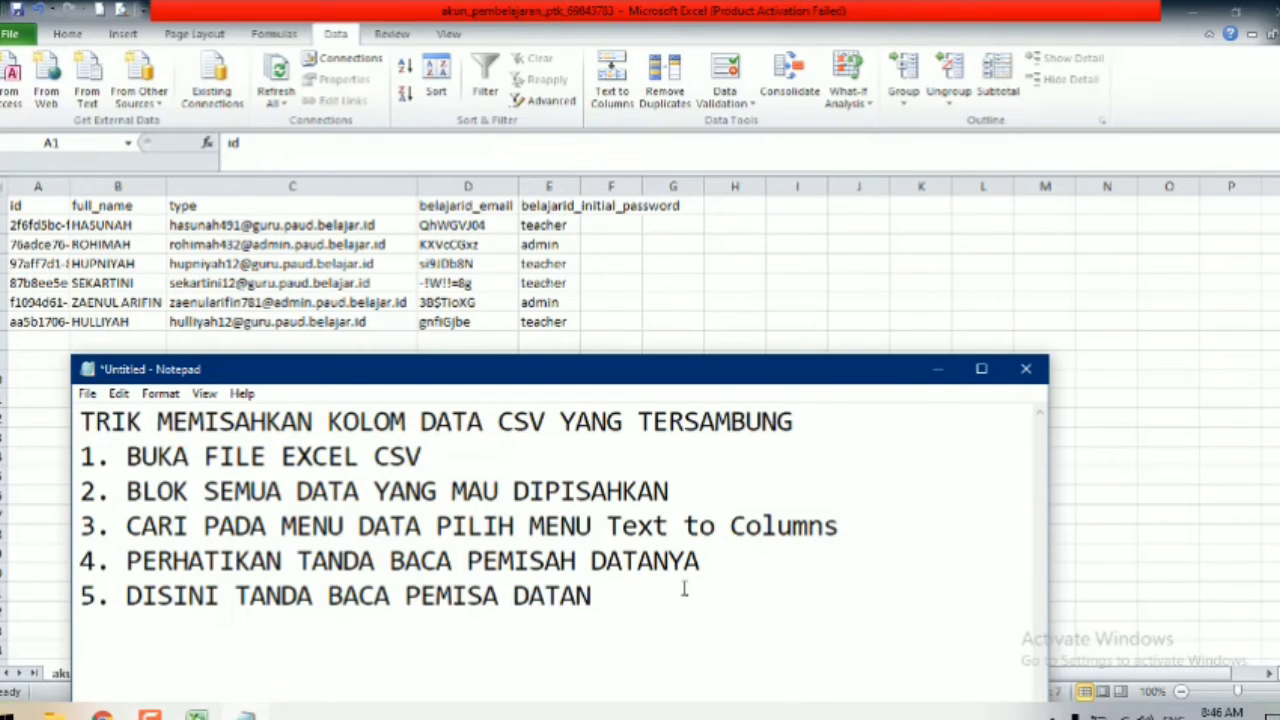
{"action": "type", "text": "YA MENGGUNAKAN "}
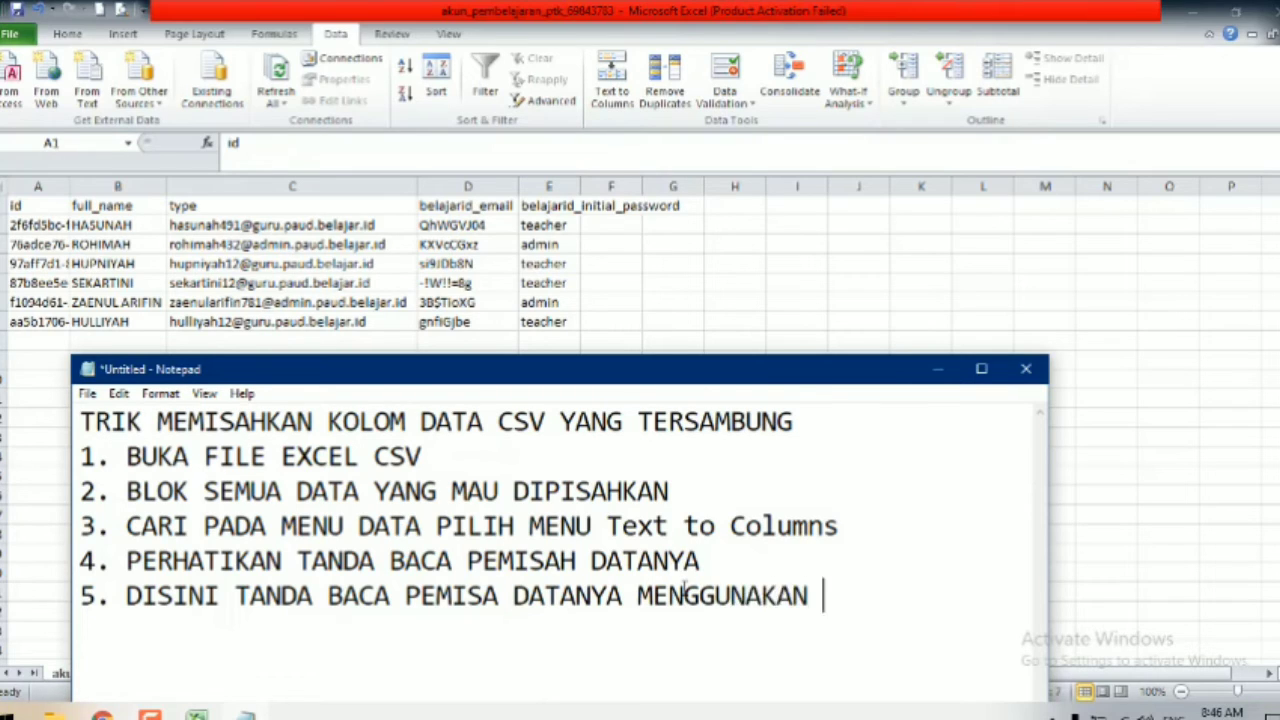
{"action": "type", "text": "KOMA"}
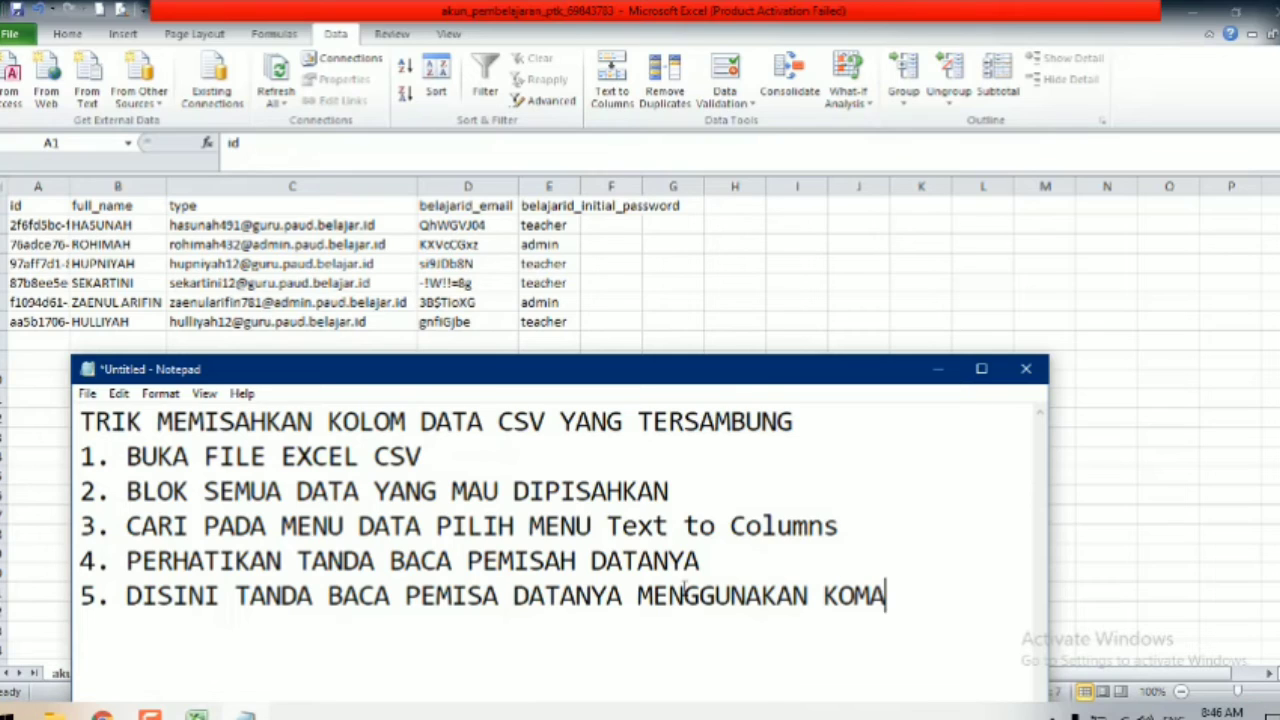
Extend item 5 of the notes with ", KITA COMMA"
{"action": "type", "text": ", KITA "}
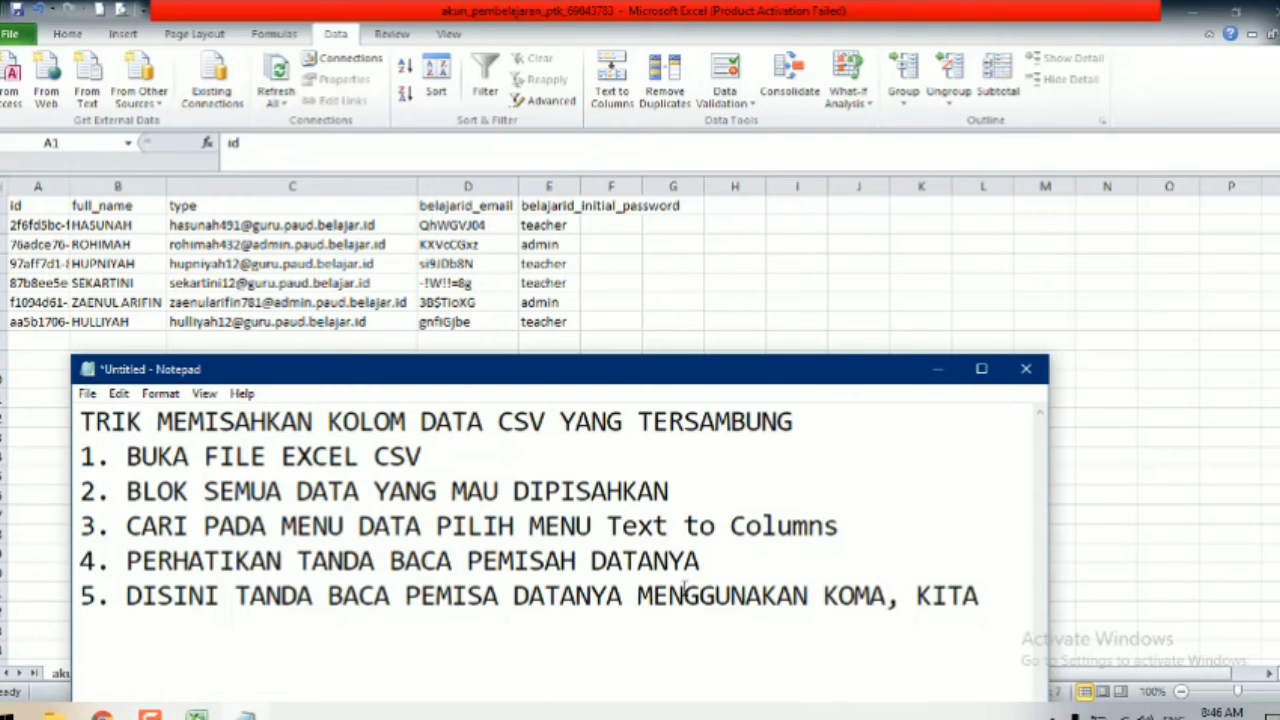
{"action": "type", "text": "KOM"}
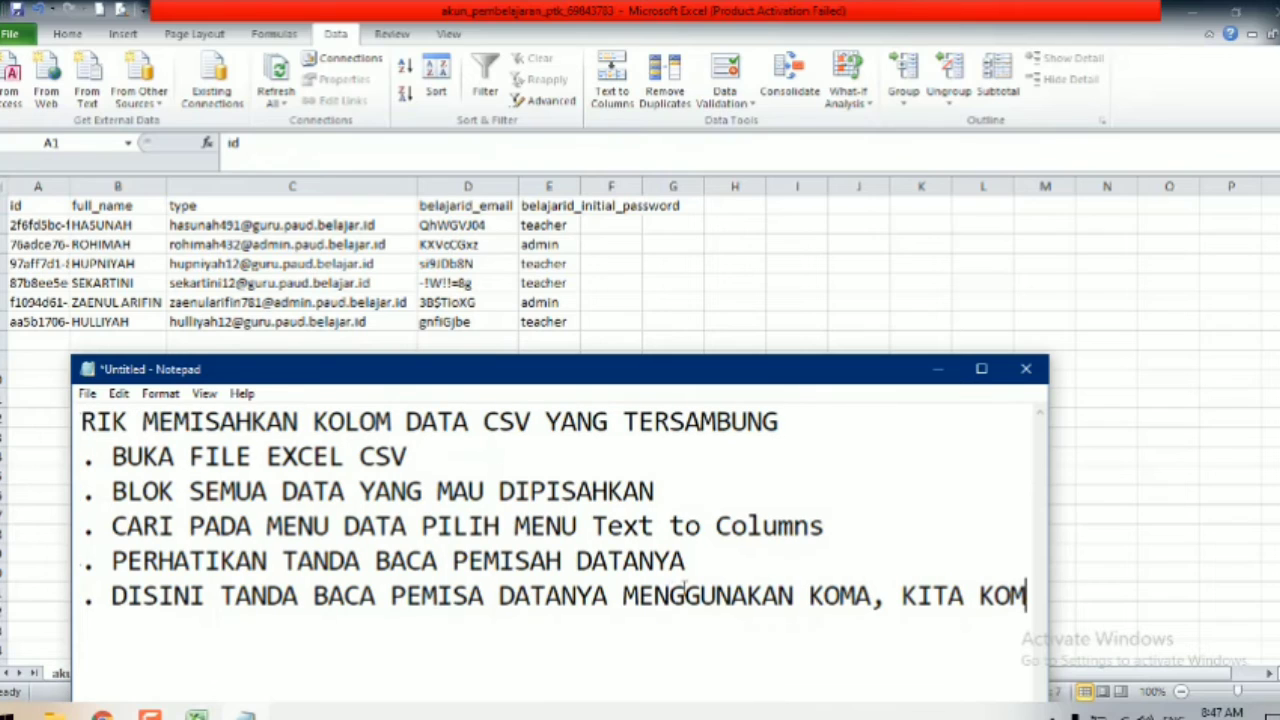
{"action": "key", "text": "BackSpace"}
{"action": "key", "text": "BackSpace"}
{"action": "key", "text": "BackSpace"}
{"action": "type", "text": "COMMA"}
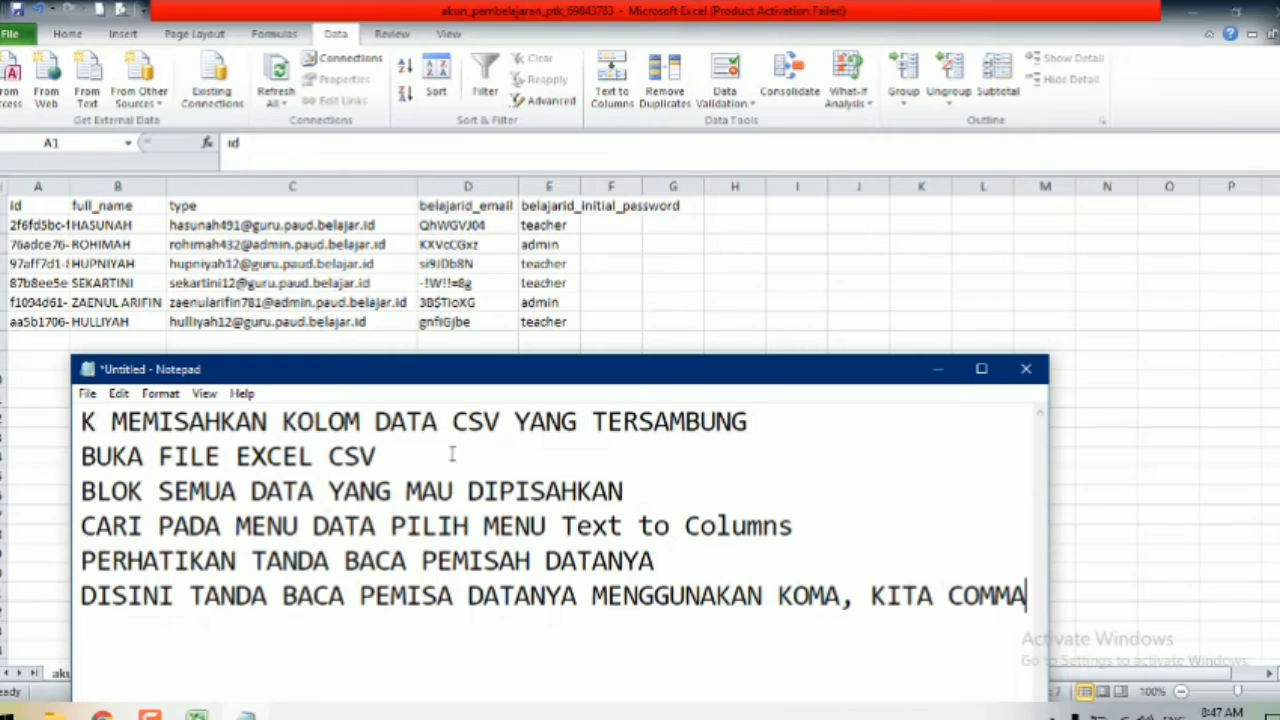
Return to Excel and undo the column width changes and the Text to Columns split
{"action": "key", "text": "alt+Tab"}
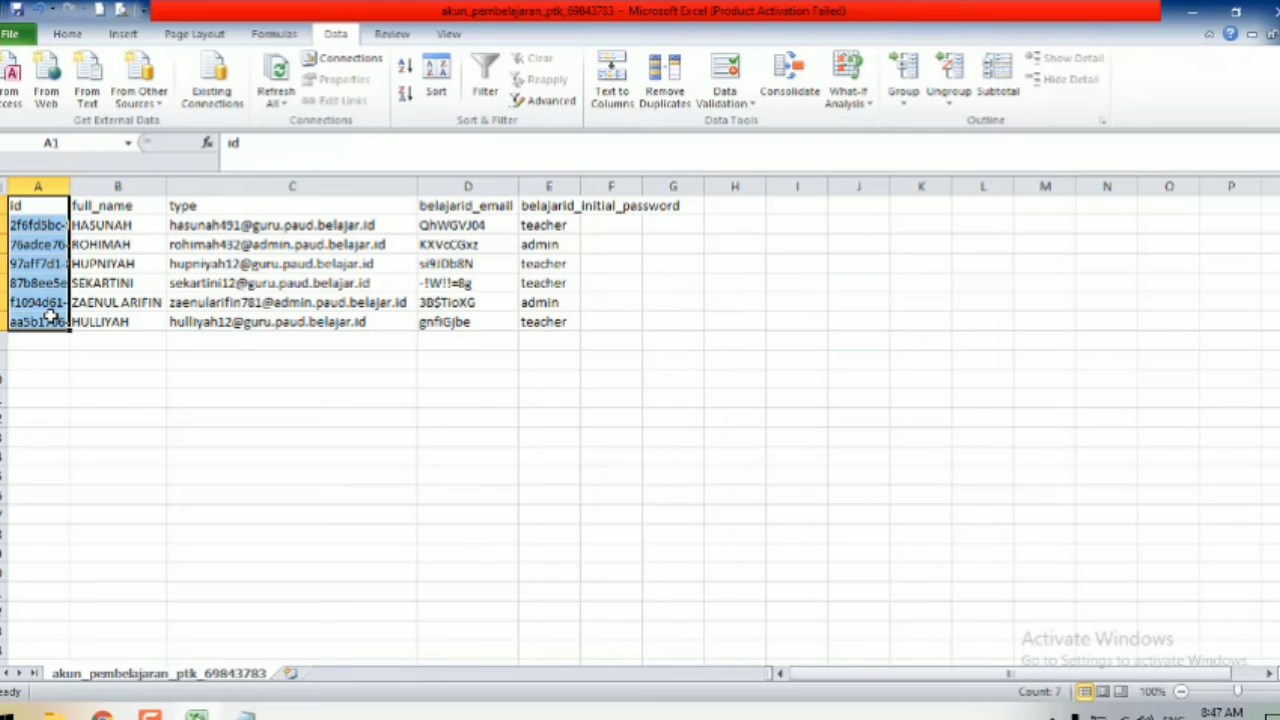
{"action": "key", "text": "ctrl+z"}
{"action": "key", "text": "ctrl+z"}
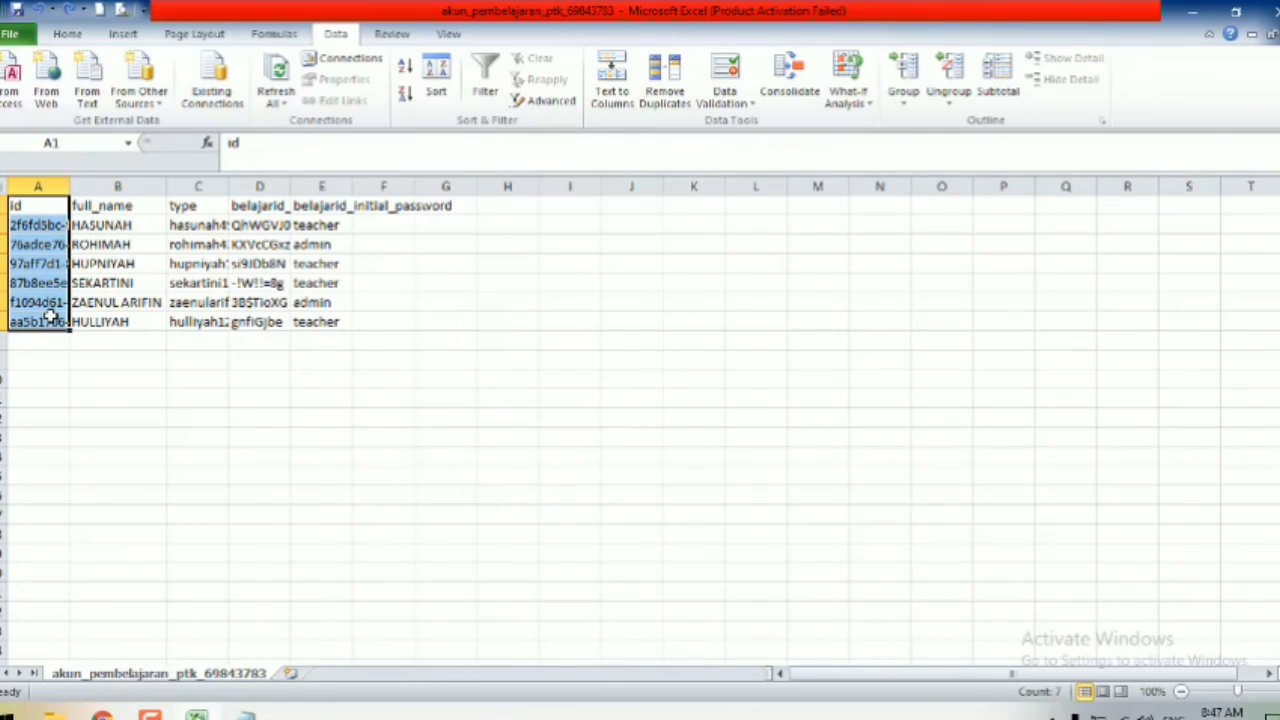
{"action": "key", "text": "ctrl+z"}
{"action": "key", "text": "ctrl+z"}
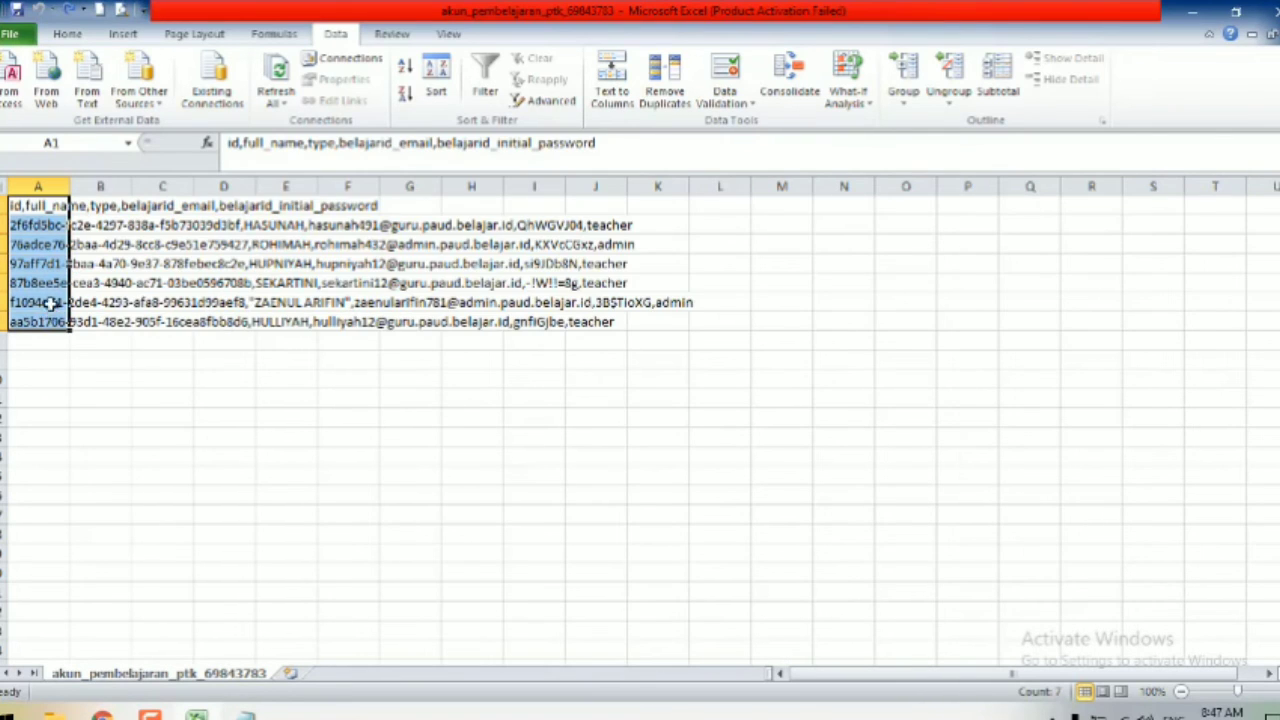
Split the selected data with Text to Columns, using the Delimited type with only Tab and Comma as delimiters and $A$1 as destination
{"action": "left_click", "coordinate": [612, 68]}
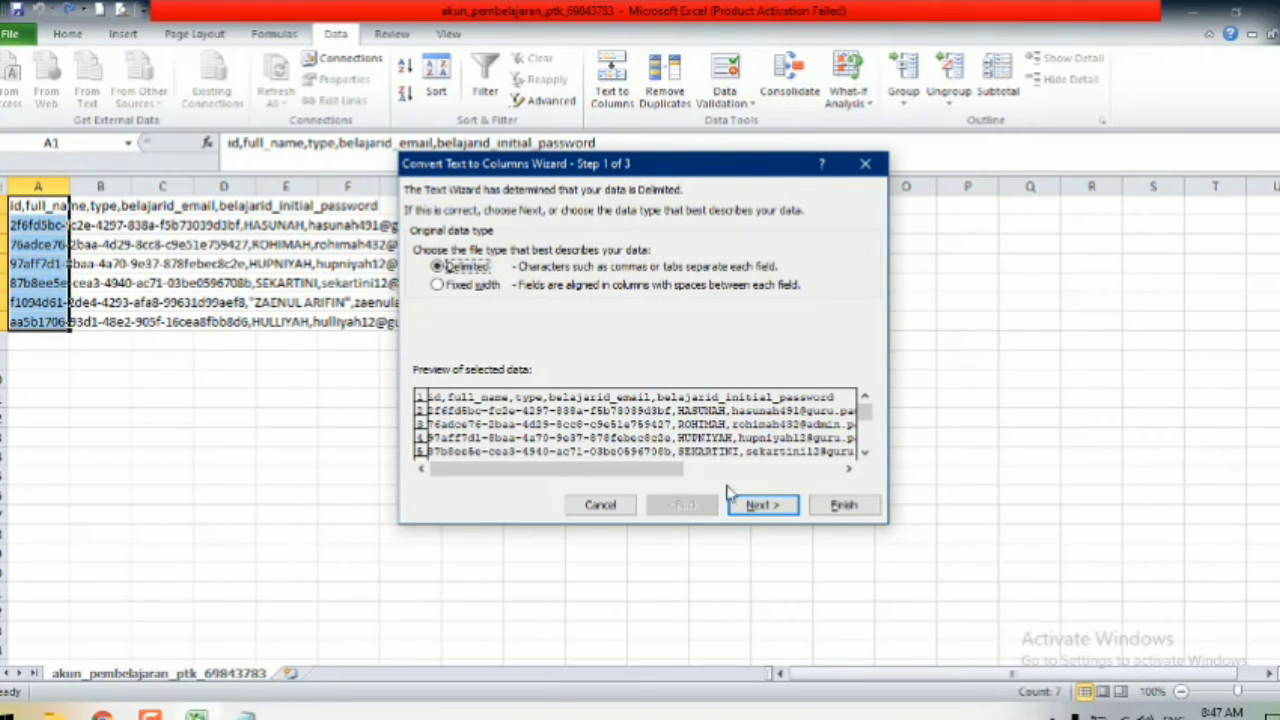
{"action": "left_click", "coordinate": [757, 506]}
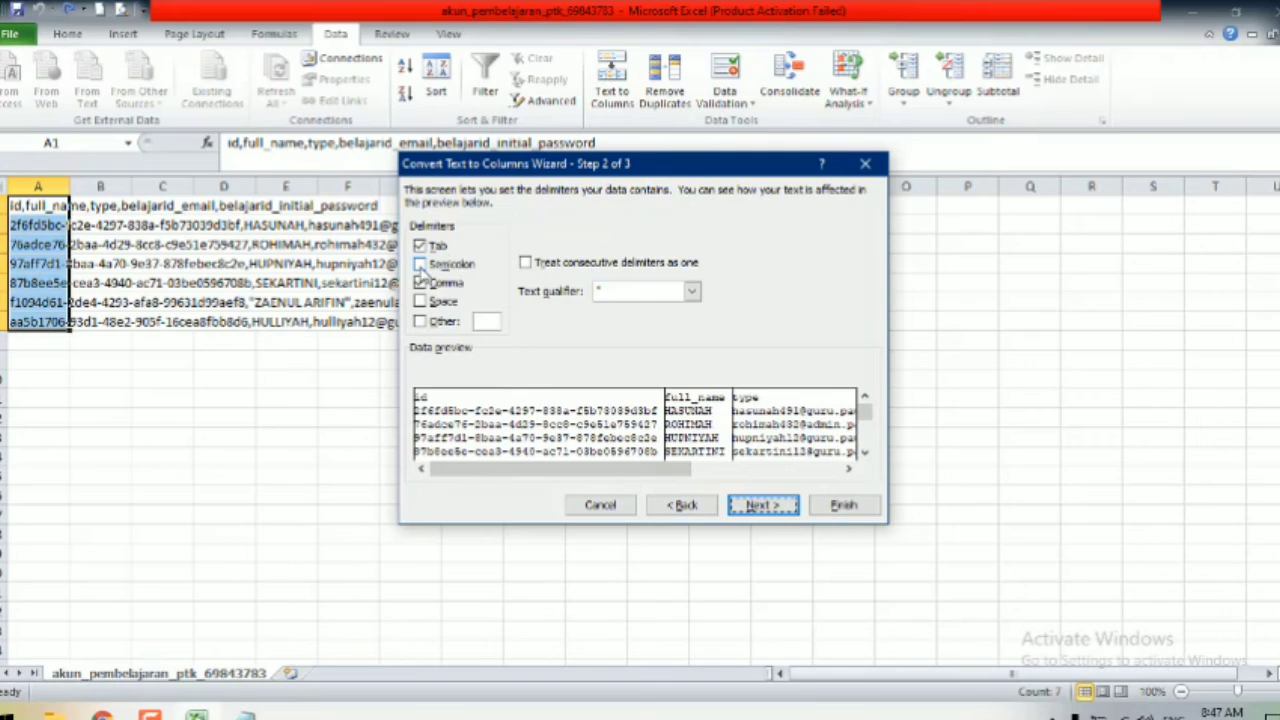
{"action": "left_click", "coordinate": [420, 264]}
{"action": "left_click", "coordinate": [420, 283]}
{"action": "left_click", "coordinate": [420, 264]}
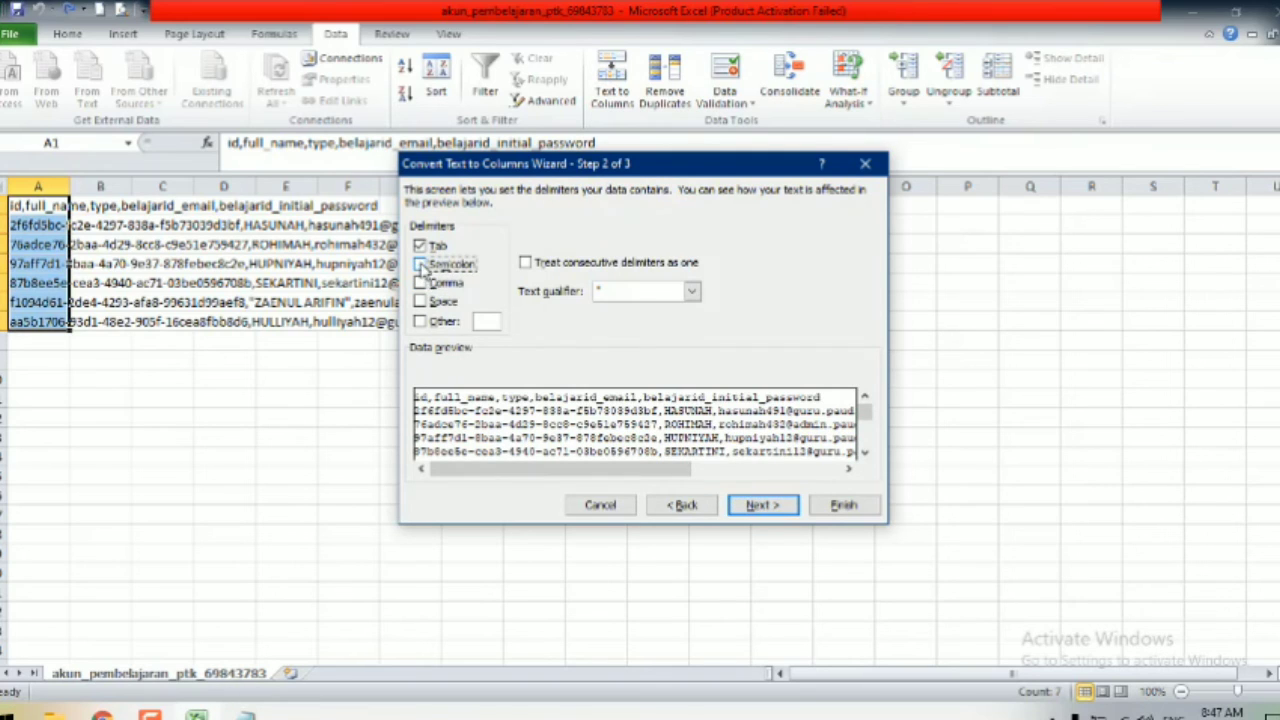
{"action": "left_click", "coordinate": [421, 302]}
{"action": "left_click", "coordinate": [421, 284]}
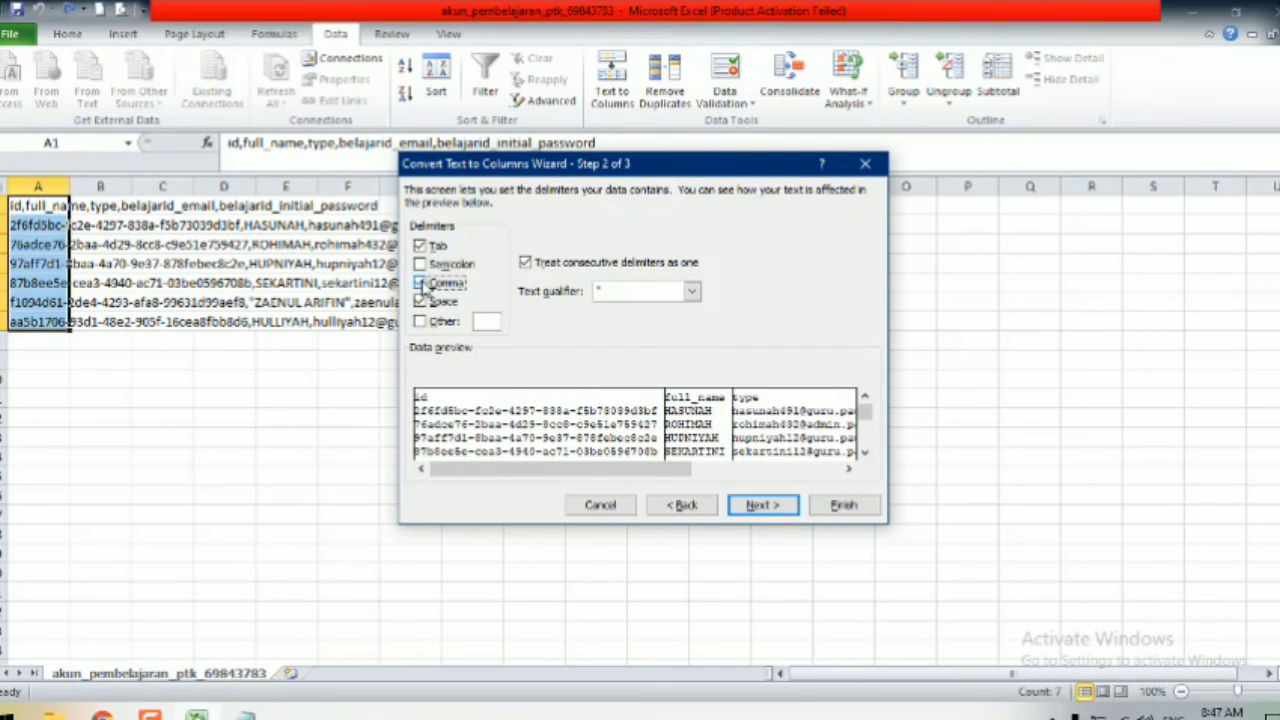
{"action": "left_click", "coordinate": [421, 302]}
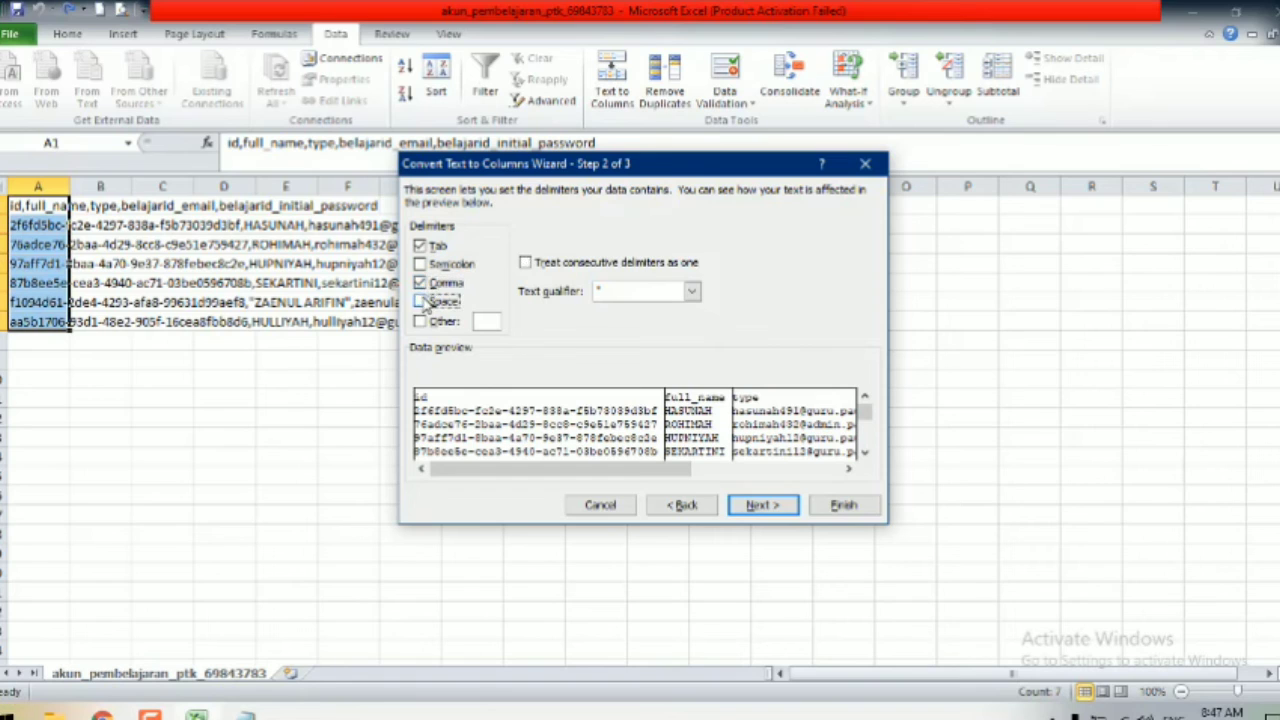
{"action": "left_click", "coordinate": [760, 505]}
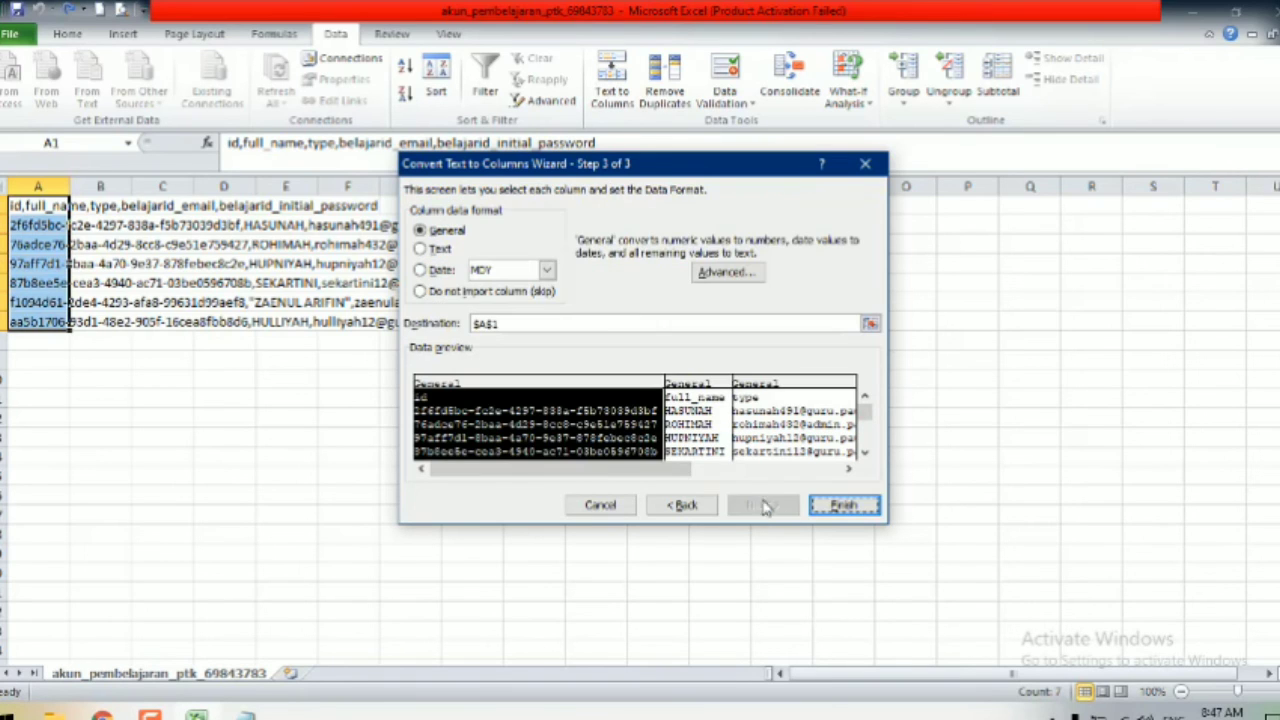
{"action": "left_click", "coordinate": [840, 505]}
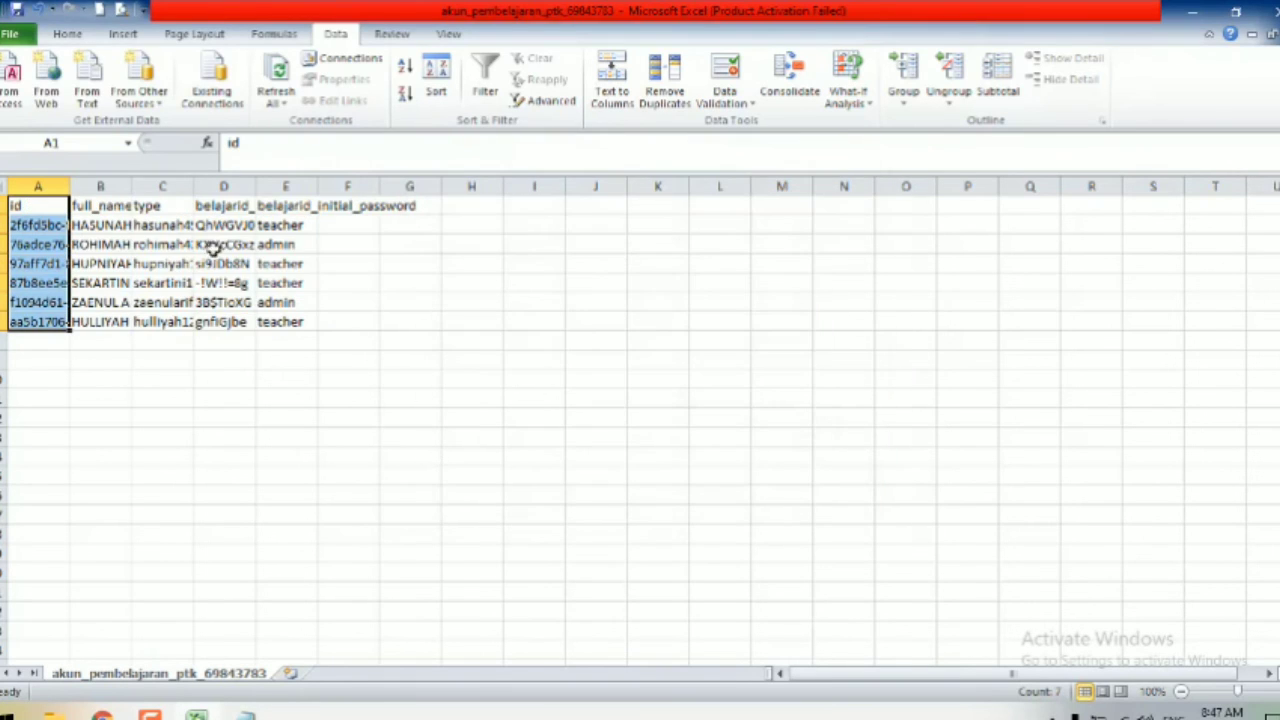
Autofit the widths of columns A through E to their contents and deselect them
{"action": "left_click_drag", "start_coordinate": [40, 187], "coordinate": [270, 186]}
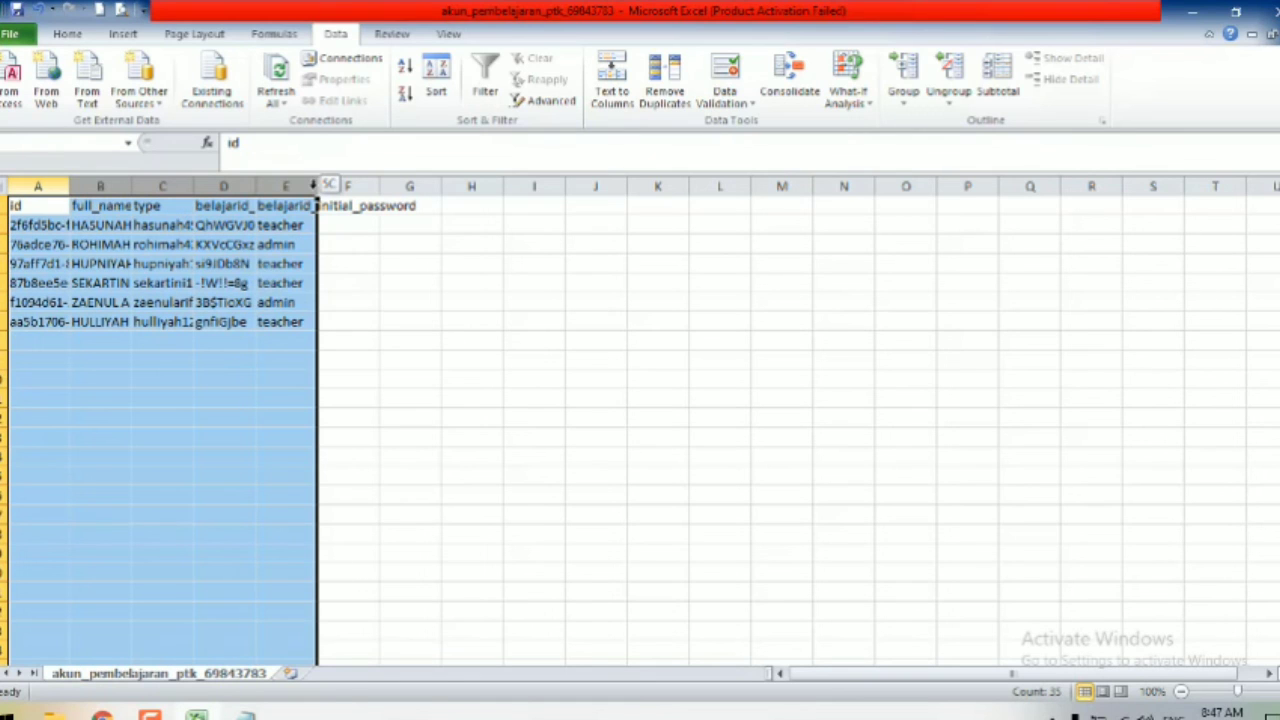
{"action": "double_click", "coordinate": [256, 186]}
{"action": "left_click", "coordinate": [392, 382]}
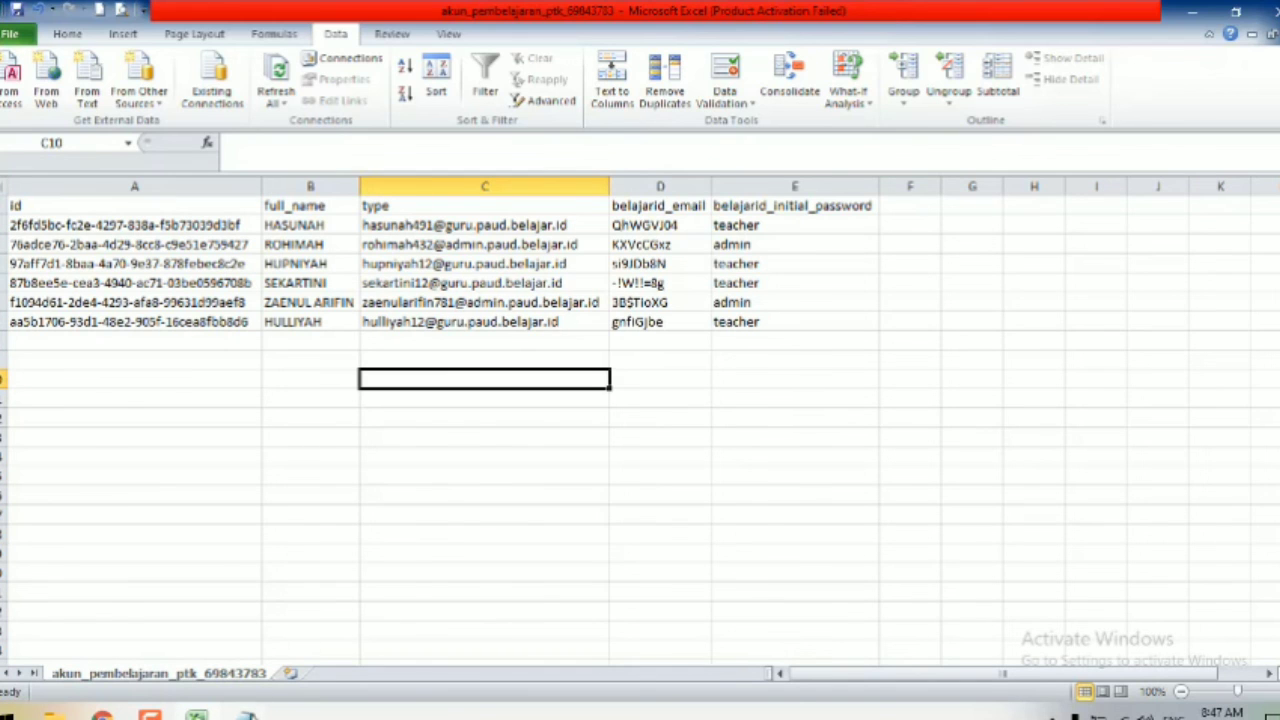
Switch to Notepad and add the closing item to the notes: "6. SELESAI, SELAMAT MENCOBA"
{"action": "left_click", "coordinate": [250, 712]}
{"action": "key", "text": "Return"}
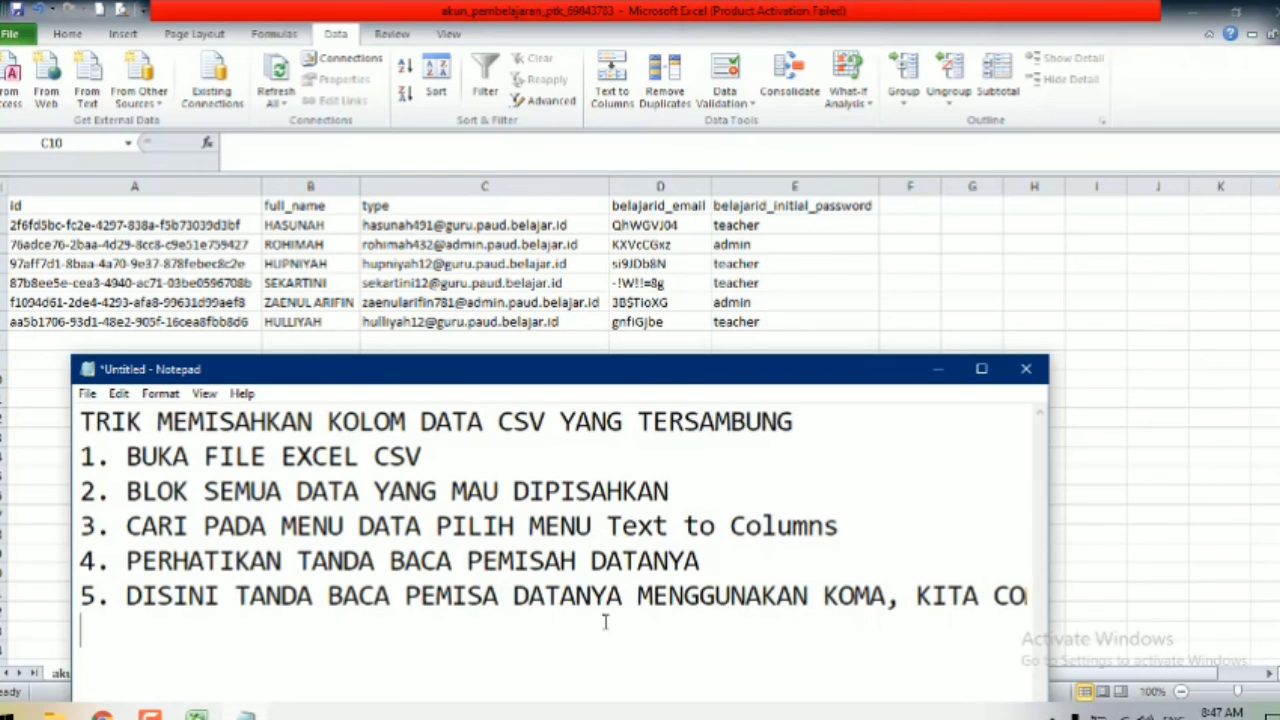
{"action": "type", "text": "6. SELES"}
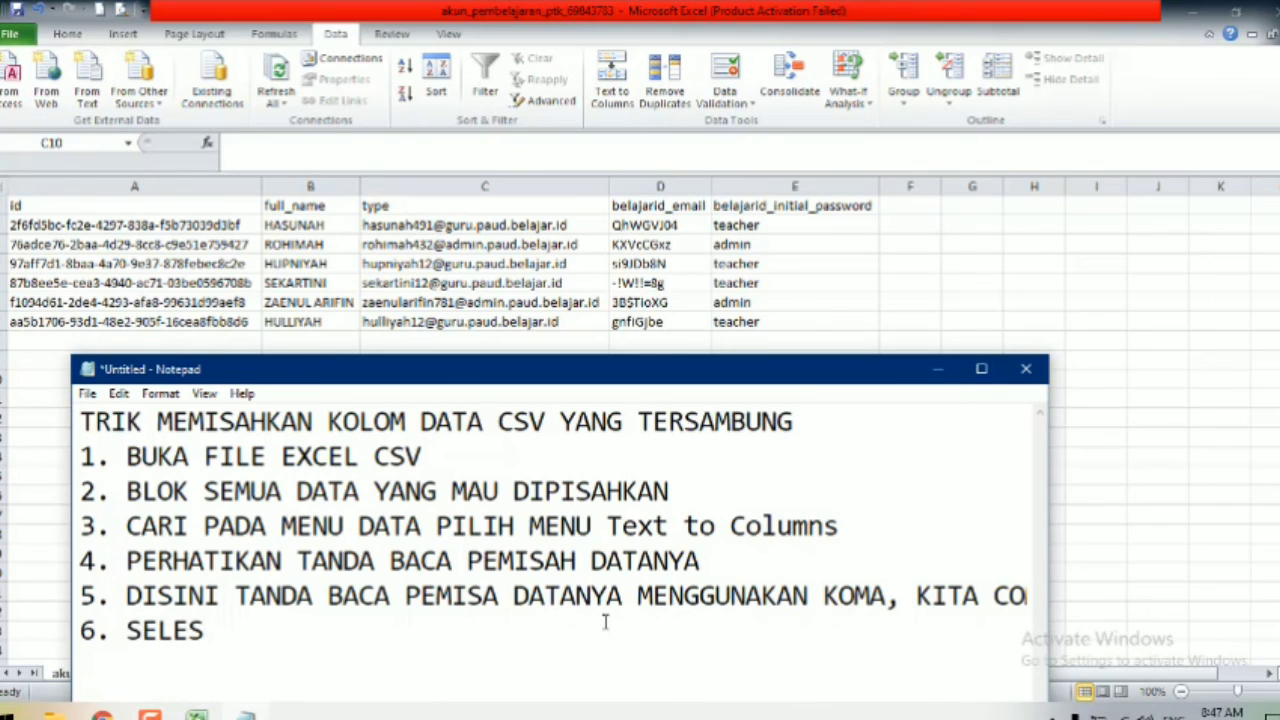
{"action": "type", "text": "AI, SELAMA"}
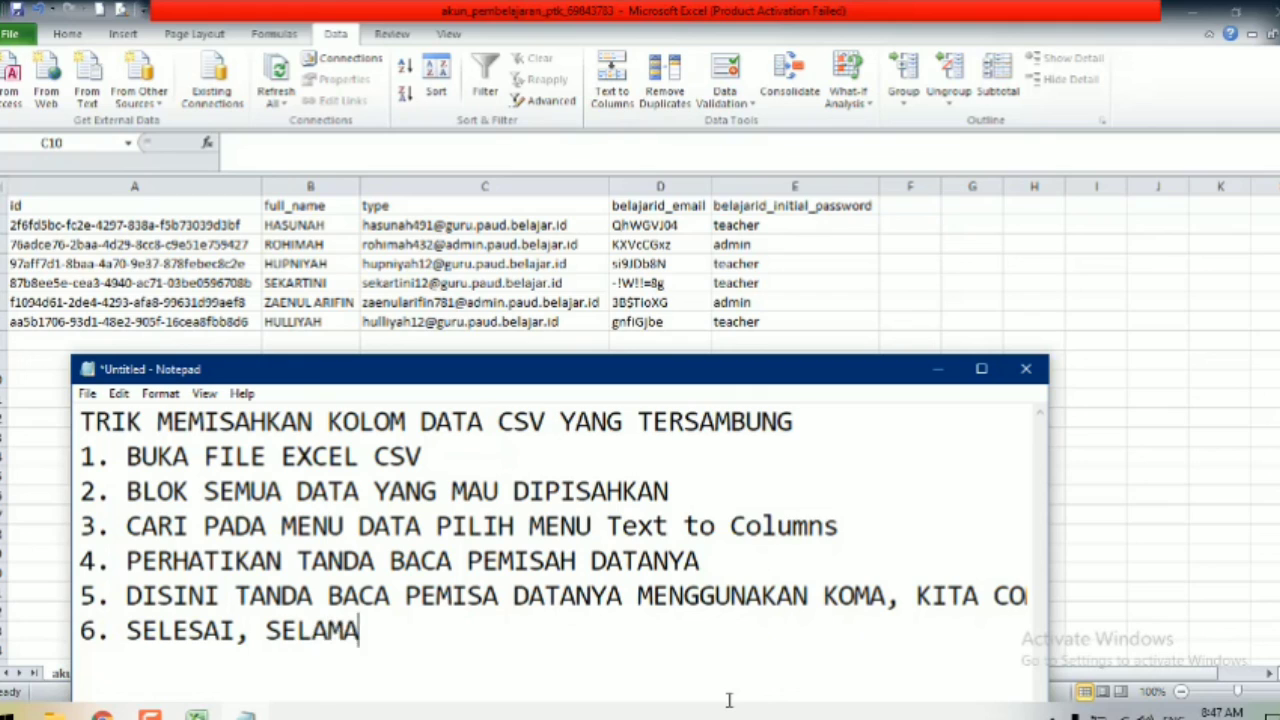
{"action": "type", "text": "T MENCOBA"}
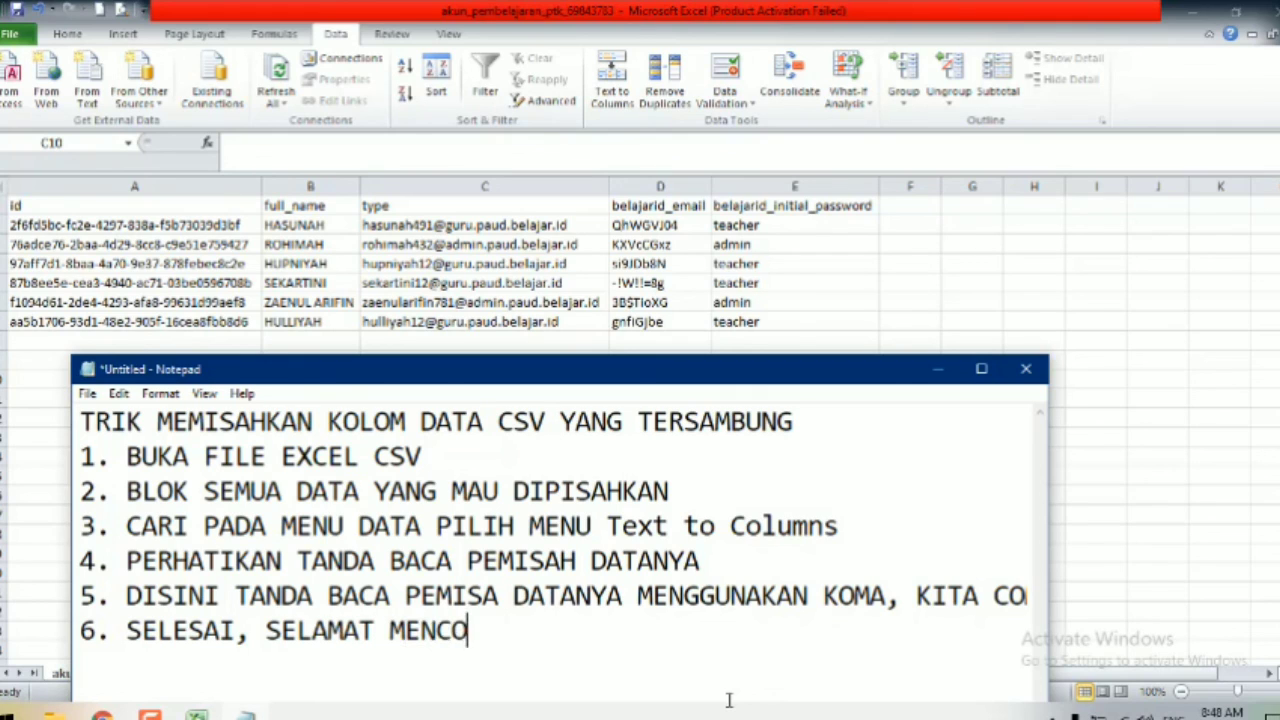